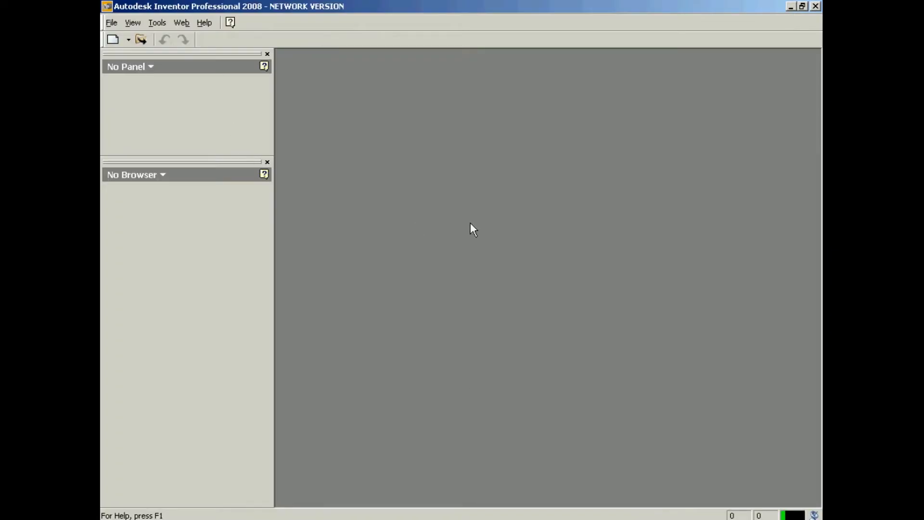
- Create a new part file from the Standard.ipt template
{"action": "left_click", "coordinate": [111, 39]}
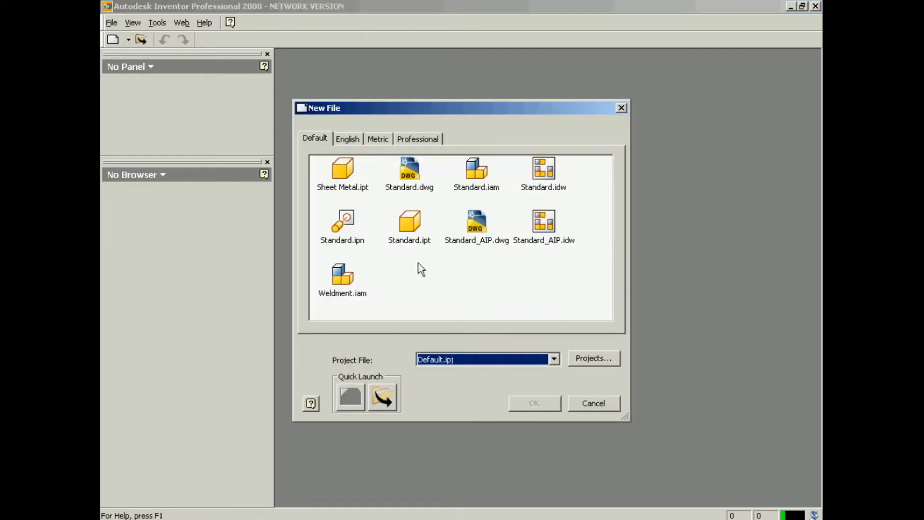
{"action": "left_click", "coordinate": [415, 237]}
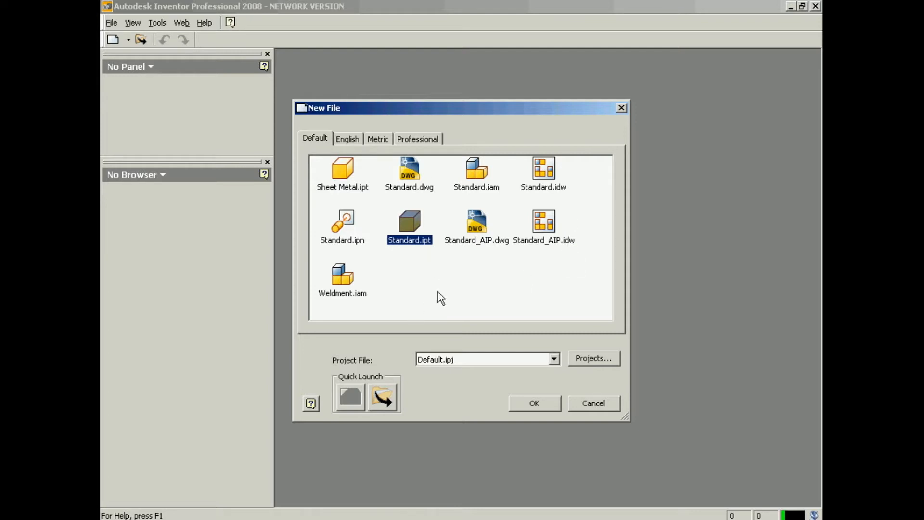
{"action": "left_click", "coordinate": [532, 401]}
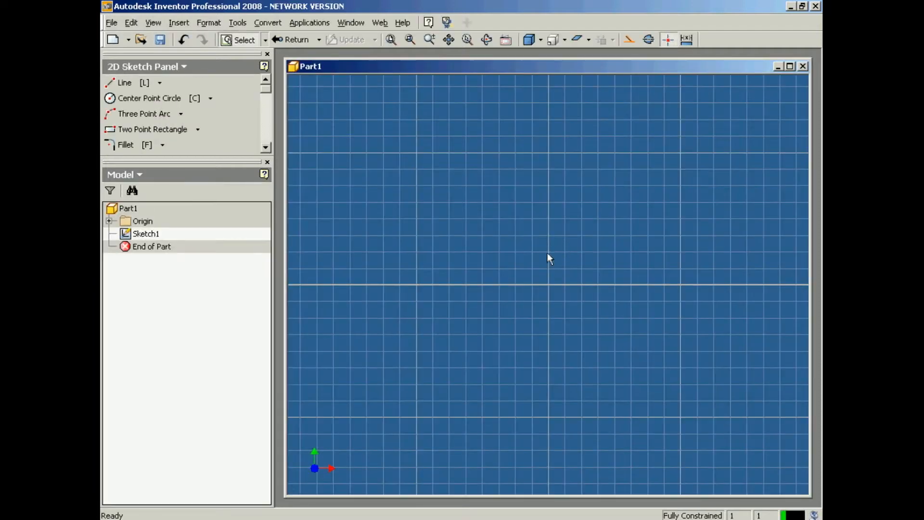
- Switch to Internet Explorer and save the Iso Practice picture as a JPEG in My Documents
{"action": "left_click", "coordinate": [481, 519]}
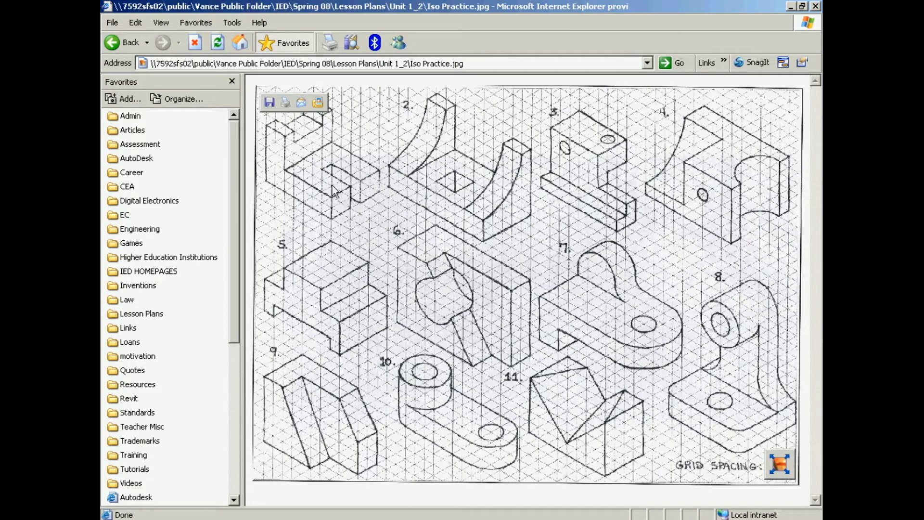
{"action": "left_click", "coordinate": [111, 21]}
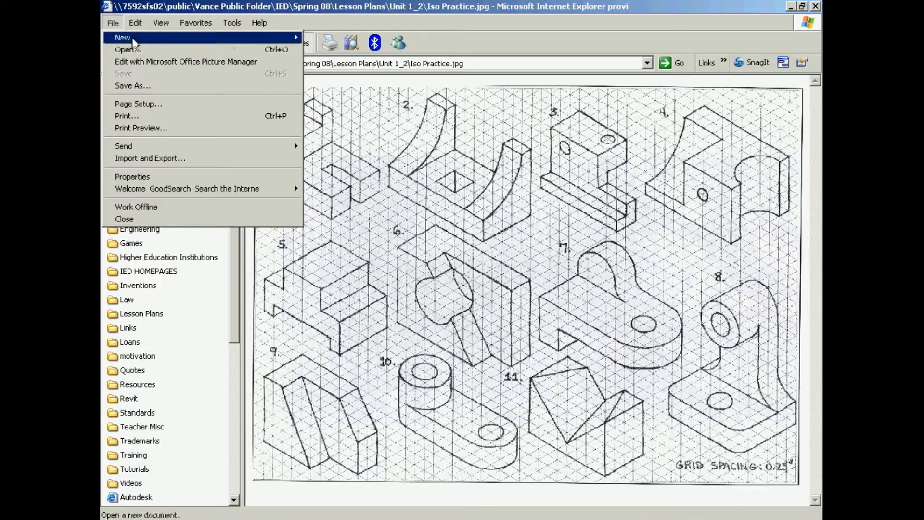
{"action": "left_click", "coordinate": [147, 90]}
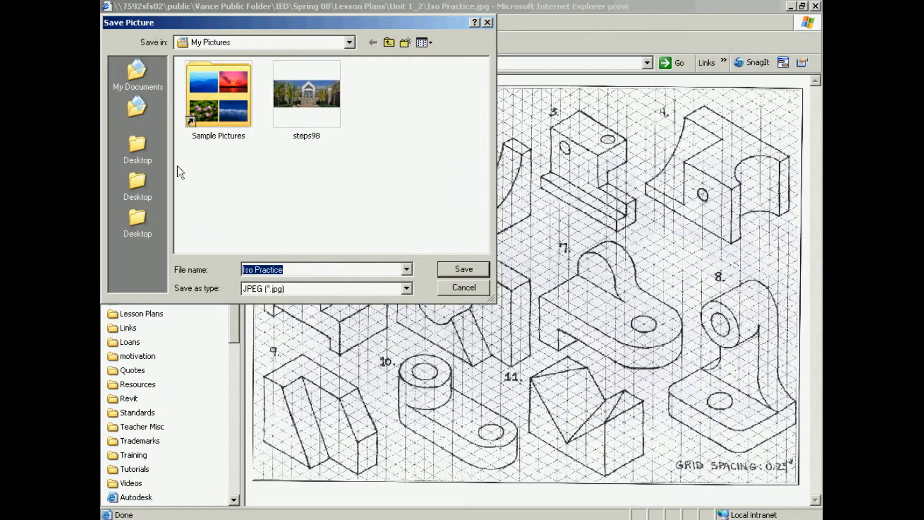
{"action": "left_click", "coordinate": [144, 86]}
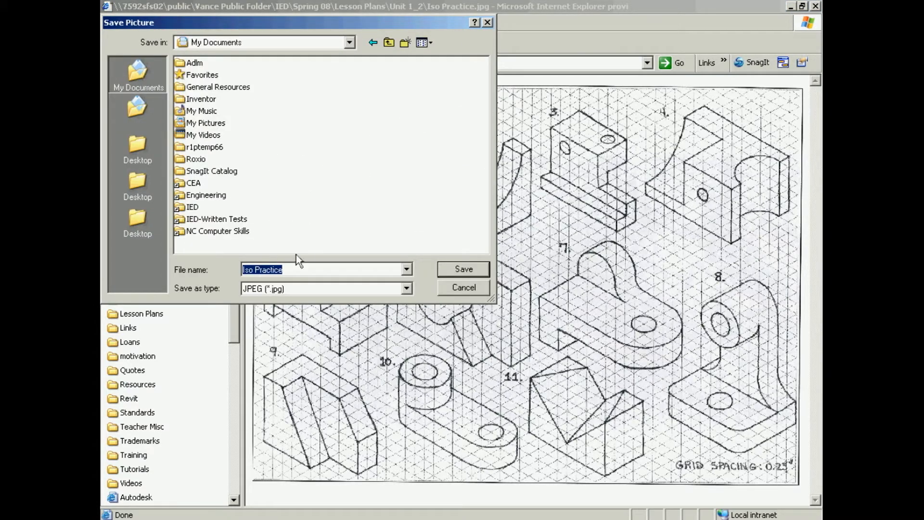
{"action": "left_click", "coordinate": [454, 272]}
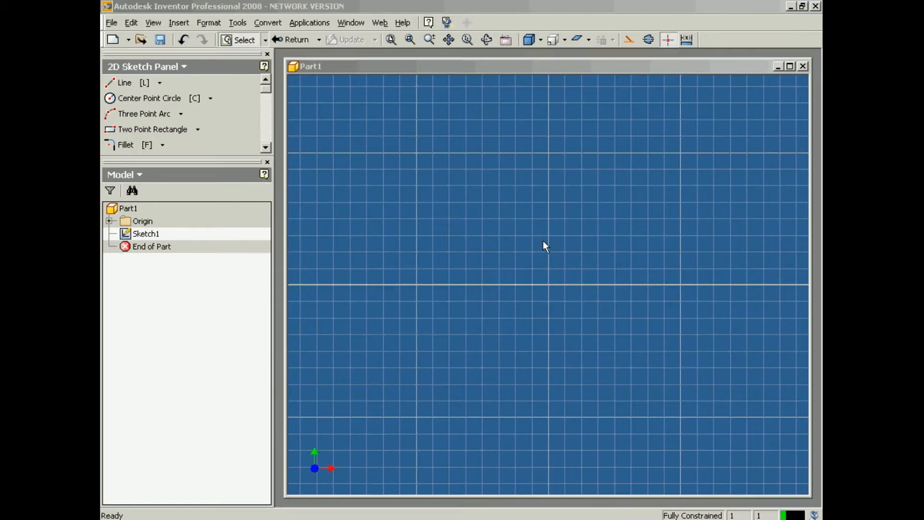
- Open the saved Iso Practice image from the My Documents folder
{"action": "left_click", "coordinate": [112, 519]}
{"action": "mouse_move", "coordinate": [201, 453]}
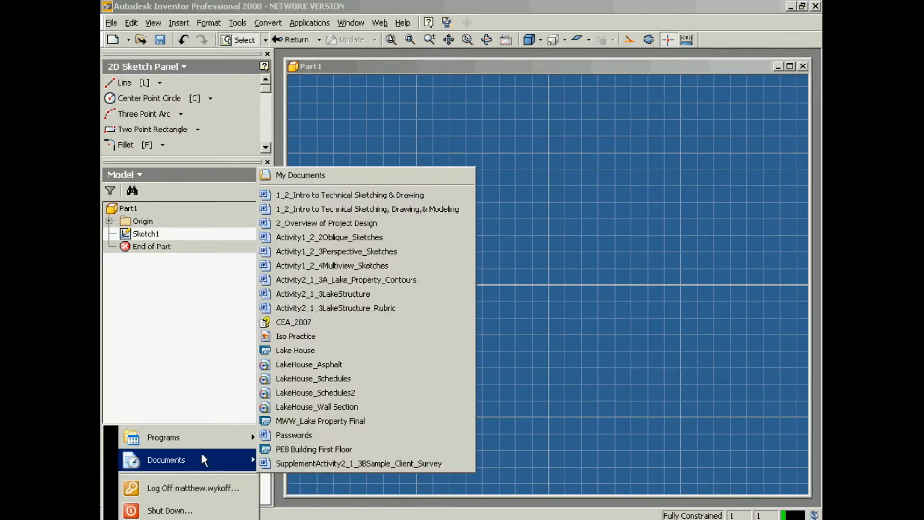
{"action": "left_click", "coordinate": [296, 177]}
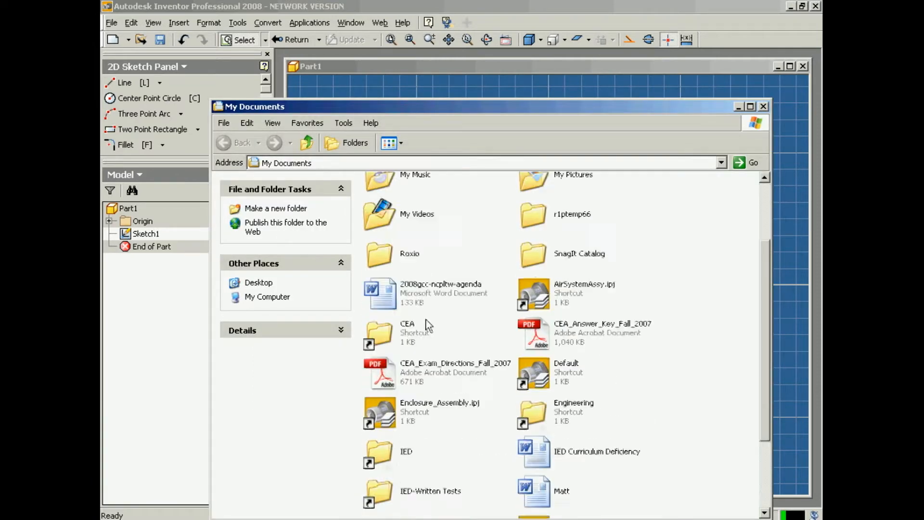
{"action": "scroll", "coordinate": [426, 316], "scroll_direction": "down", "scroll_amount": 3}
{"action": "scroll", "coordinate": [421, 284], "scroll_direction": "up", "scroll_amount": 3}
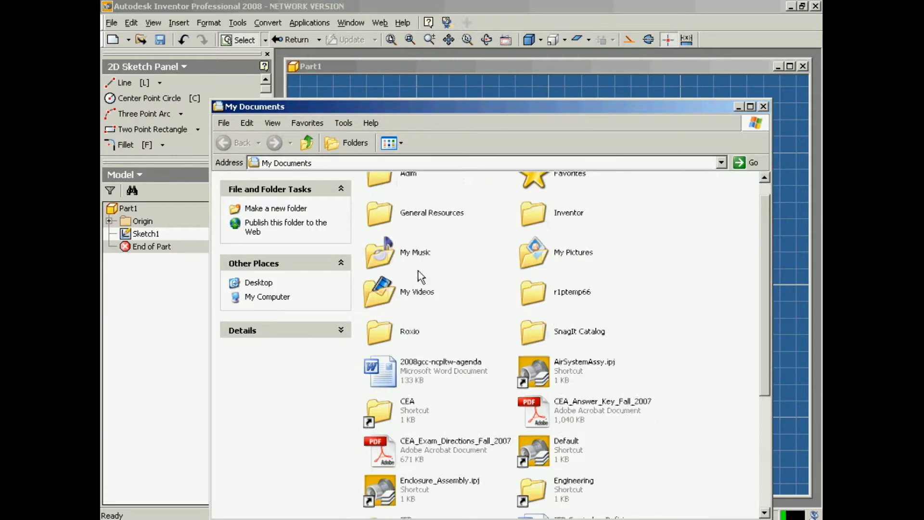
{"action": "scroll", "coordinate": [486, 332], "scroll_direction": "down", "scroll_amount": 3}
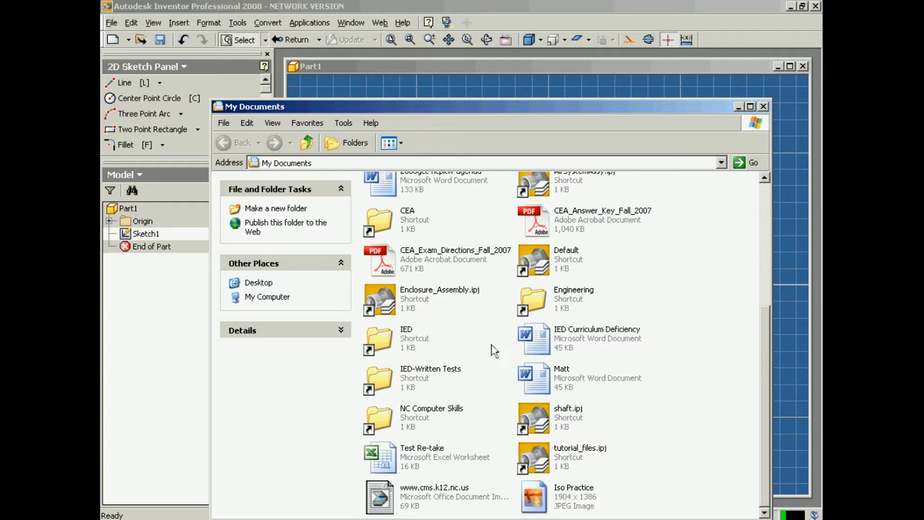
{"action": "double_click", "coordinate": [573, 506]}
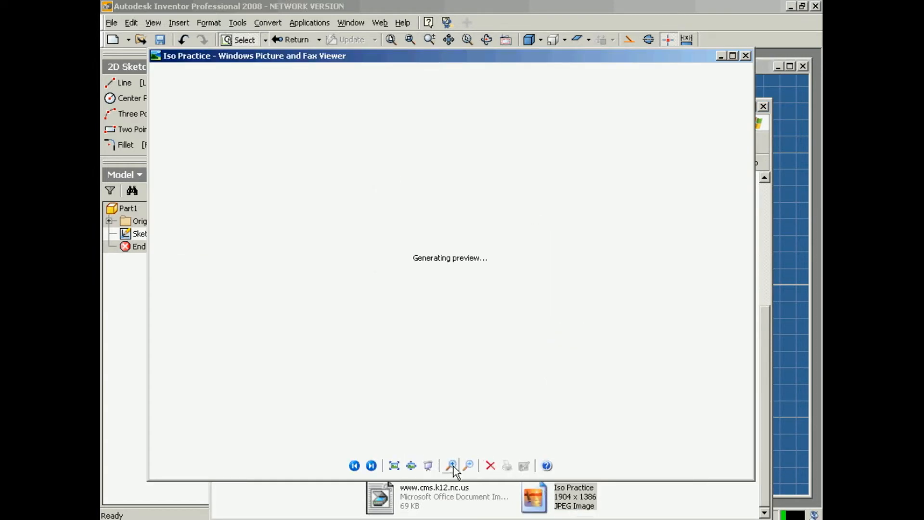
- Enlarge the Iso Practice image and examine isometric figure 1 on its grid
{"action": "left_click", "coordinate": [423, 465]}
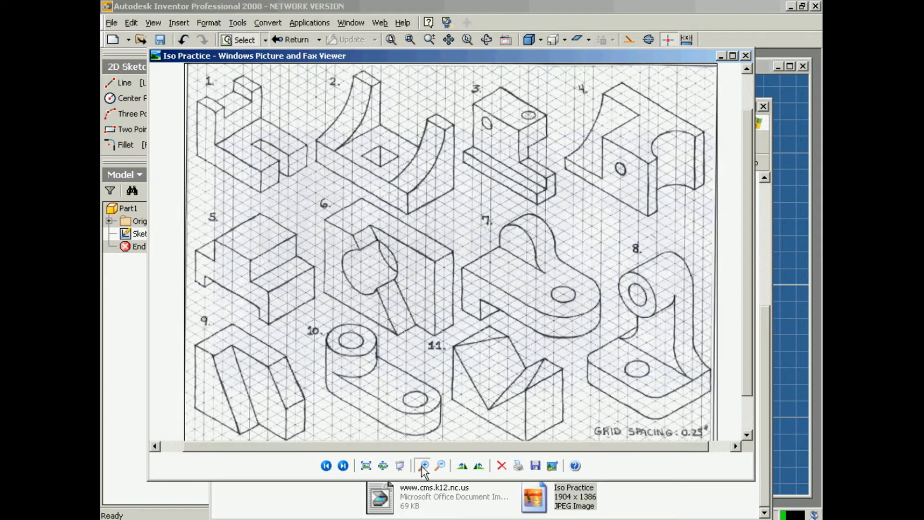
{"action": "scroll", "coordinate": [306, 293], "scroll_direction": "up", "scroll_amount": 3}
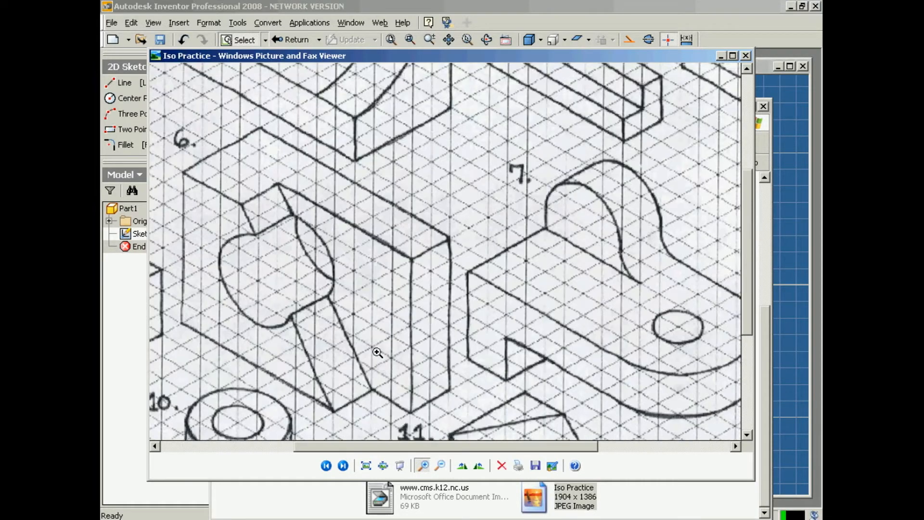
{"action": "left_click_drag", "start_coordinate": [332, 446], "coordinate": [198, 449]}
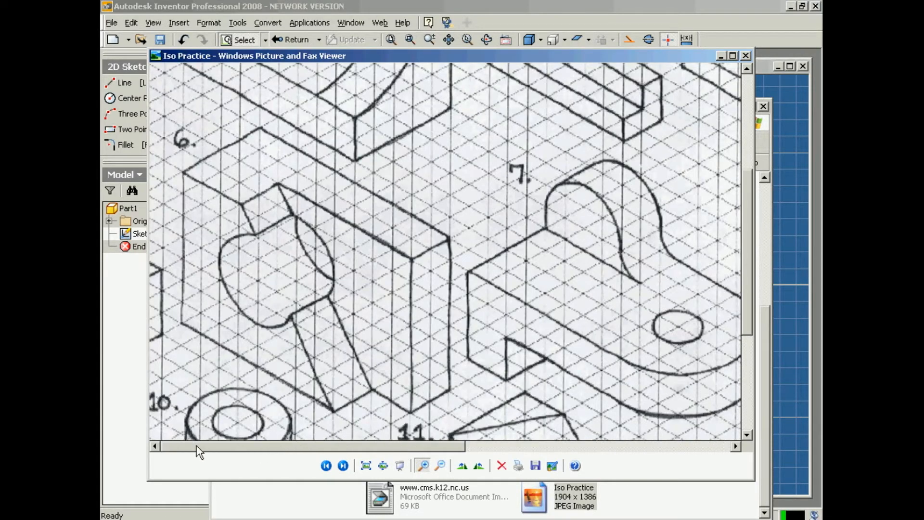
{"action": "left_click_drag", "start_coordinate": [748, 317], "coordinate": [755, 118]}
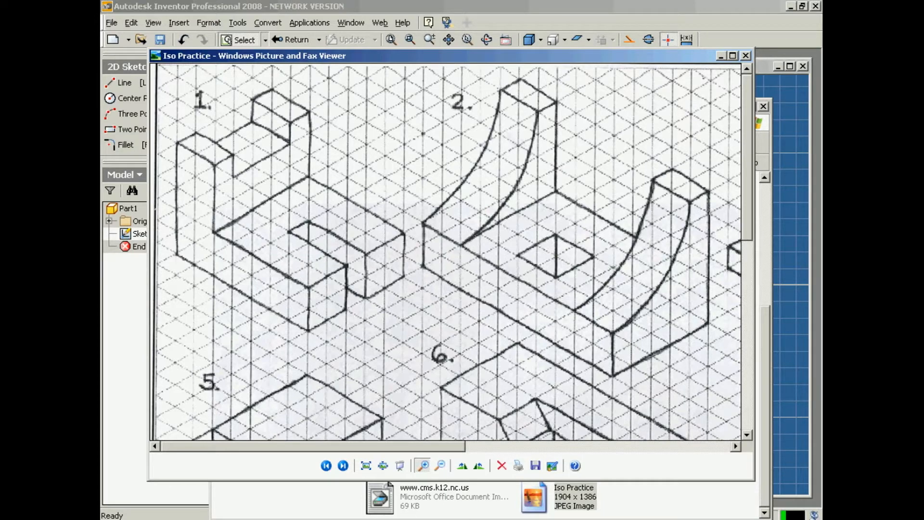
- Switch back to Inventor and sketch a closed L-shaped line profile about 0.9 in tall and 0.94 in wide
{"action": "key", "text": "alt+Tab"}
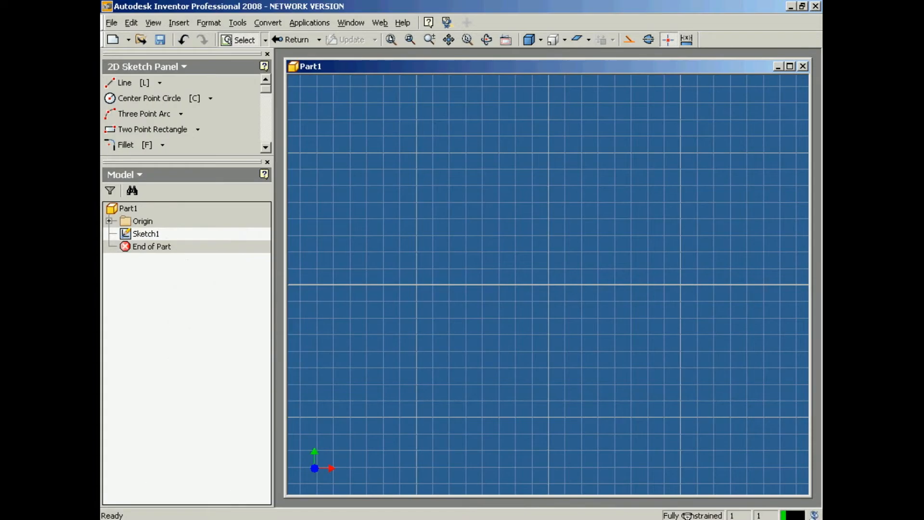
{"action": "left_click_drag", "start_coordinate": [233, 160], "coordinate": [239, 278]}
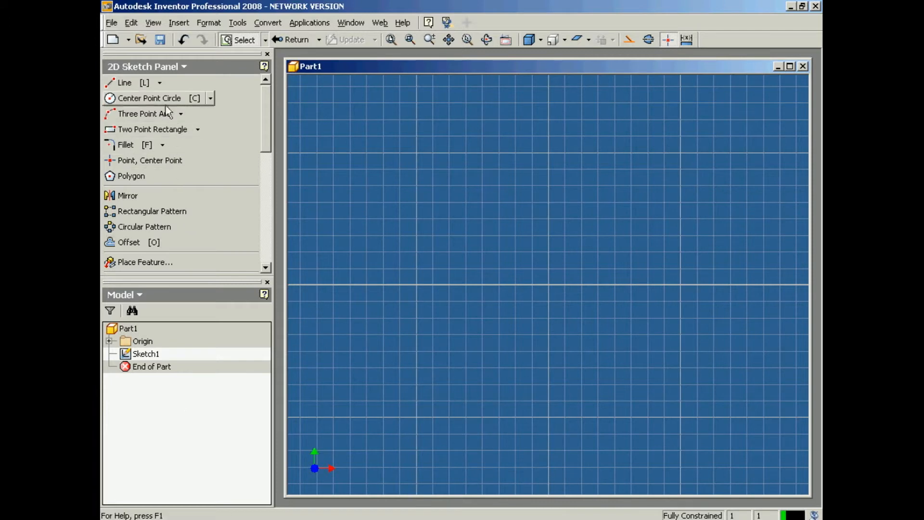
{"action": "left_click", "coordinate": [145, 86]}
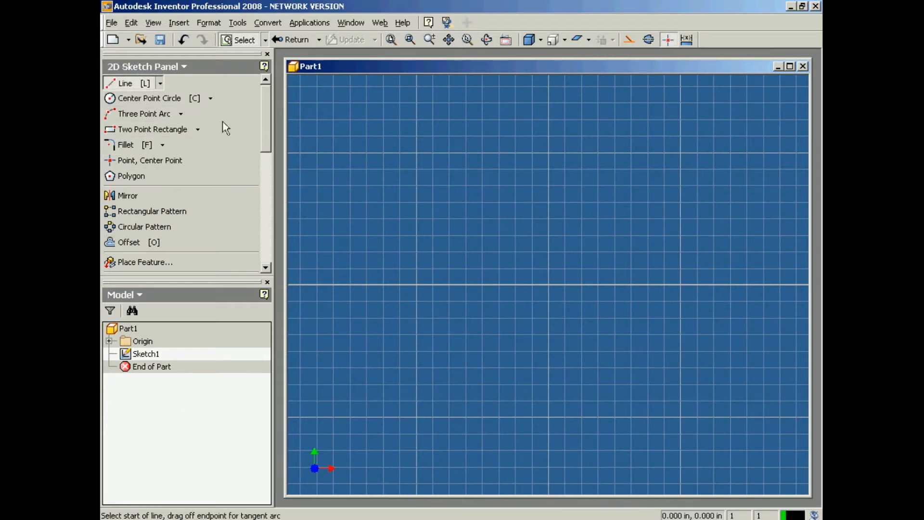
{"action": "left_click", "coordinate": [422, 136]}
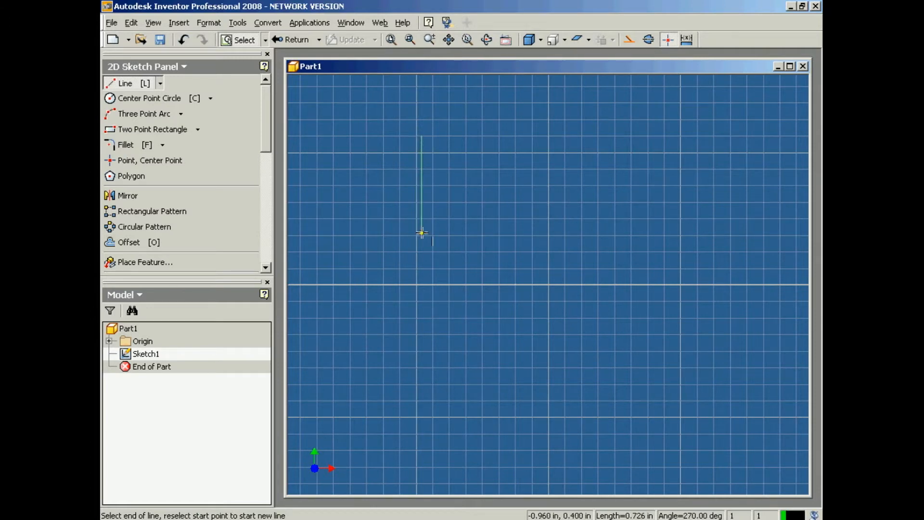
{"action": "left_click", "coordinate": [420, 254]}
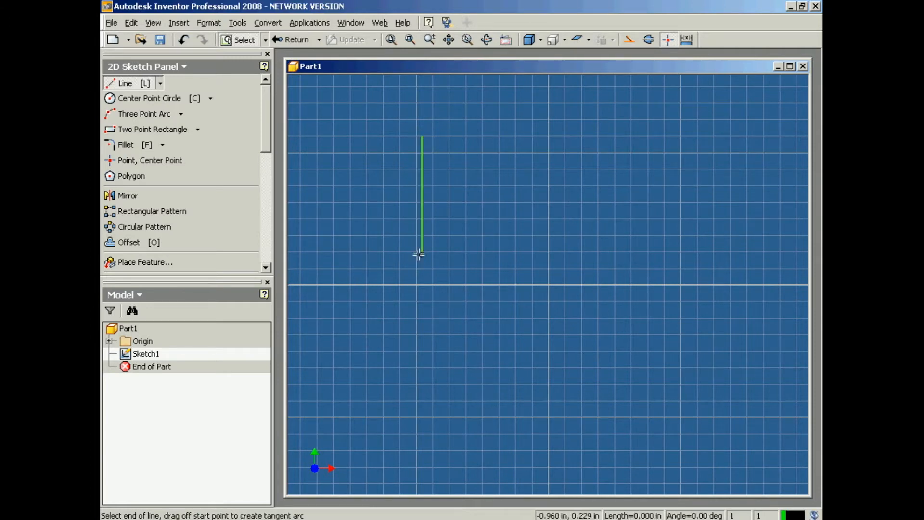
{"action": "left_click", "coordinate": [545, 255]}
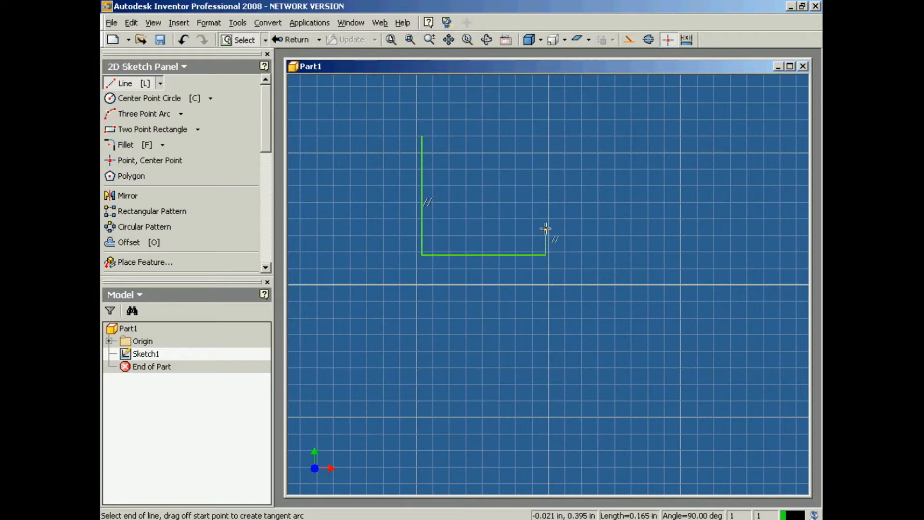
{"action": "left_click", "coordinate": [546, 218]}
{"action": "left_click", "coordinate": [453, 219]}
{"action": "left_click", "coordinate": [453, 137]}
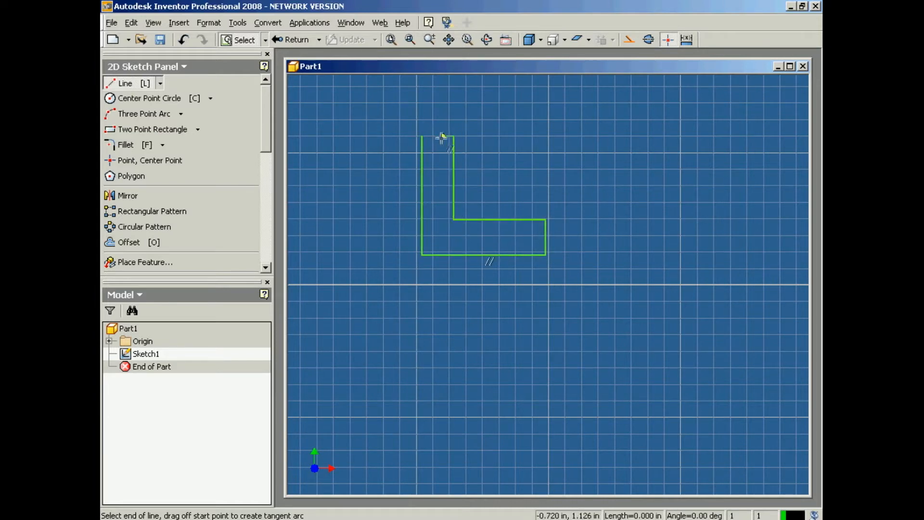
{"action": "left_click", "coordinate": [422, 136]}
{"action": "right_click", "coordinate": [430, 121]}
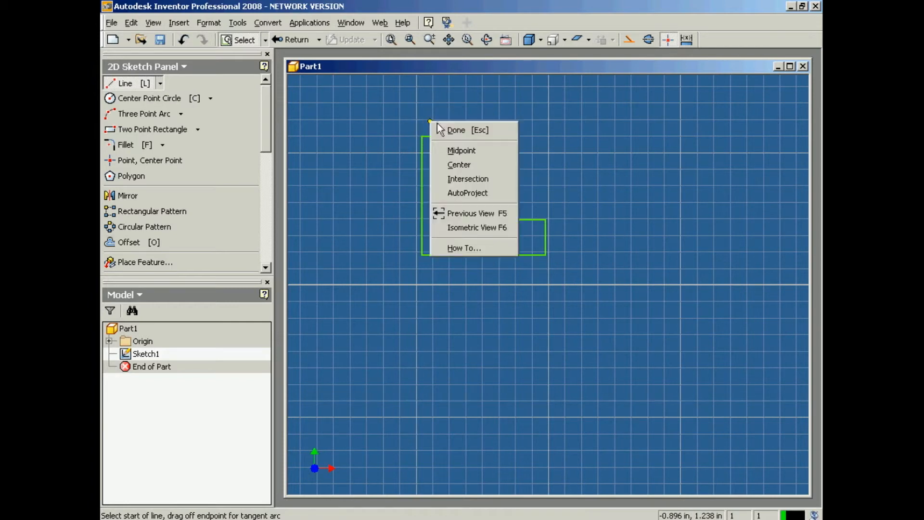
{"action": "left_click", "coordinate": [448, 127]}
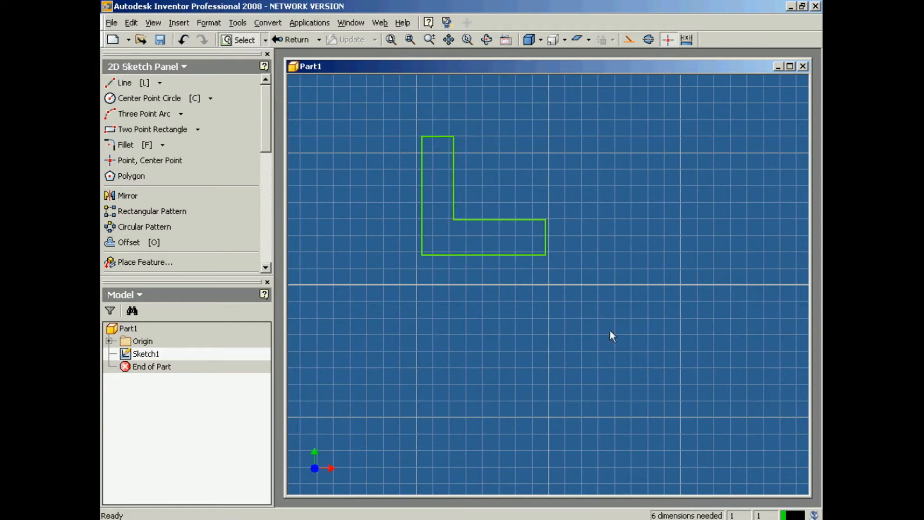
- Check figure 1 in the reference image and dimension the L profile's full-height vertical edge to 1.25 in
{"action": "key", "text": "alt+Tab"}
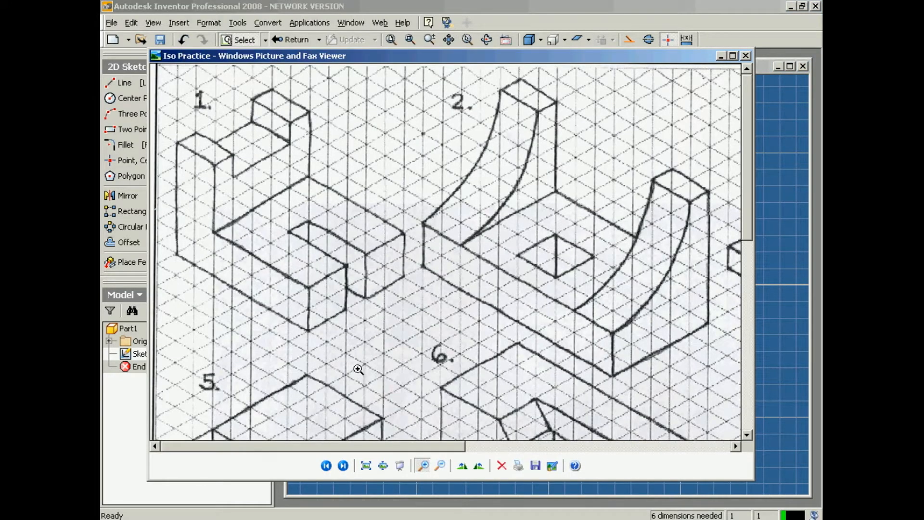
{"action": "key", "text": "alt+Tab"}
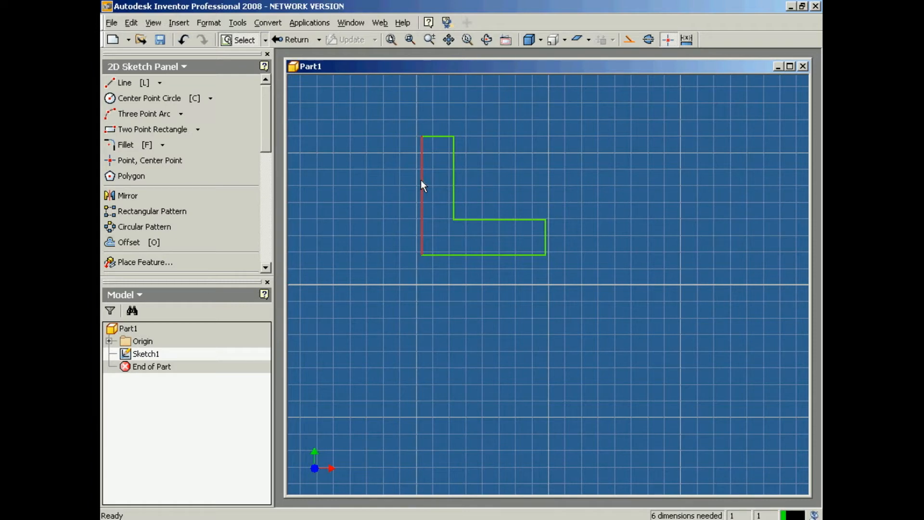
{"action": "left_click_drag", "start_coordinate": [266, 132], "coordinate": [266, 159]}
{"action": "left_click", "coordinate": [149, 203]}
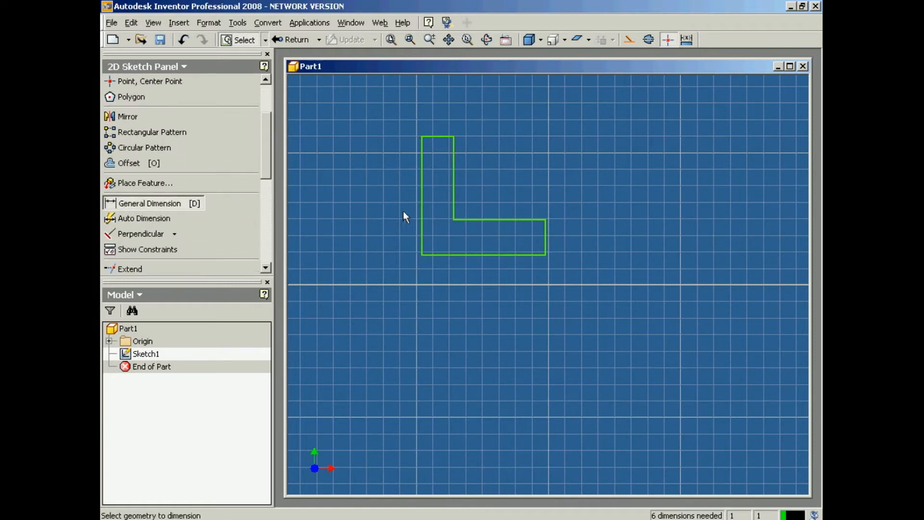
{"action": "left_click", "coordinate": [421, 209]}
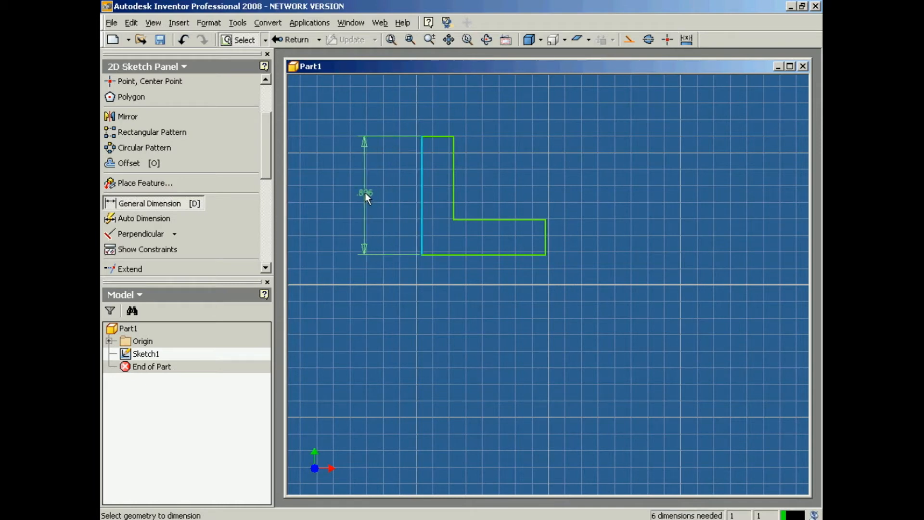
{"action": "left_click", "coordinate": [365, 195]}
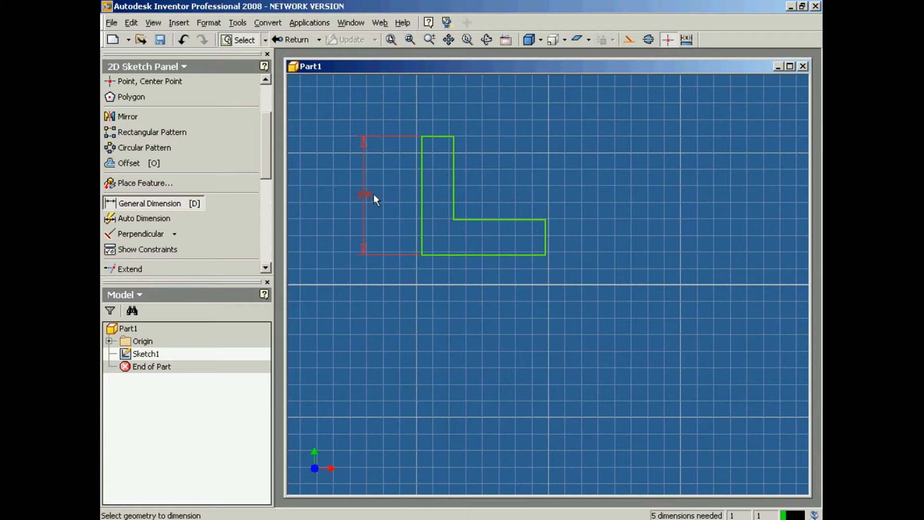
{"action": "double_click", "coordinate": [366, 195]}
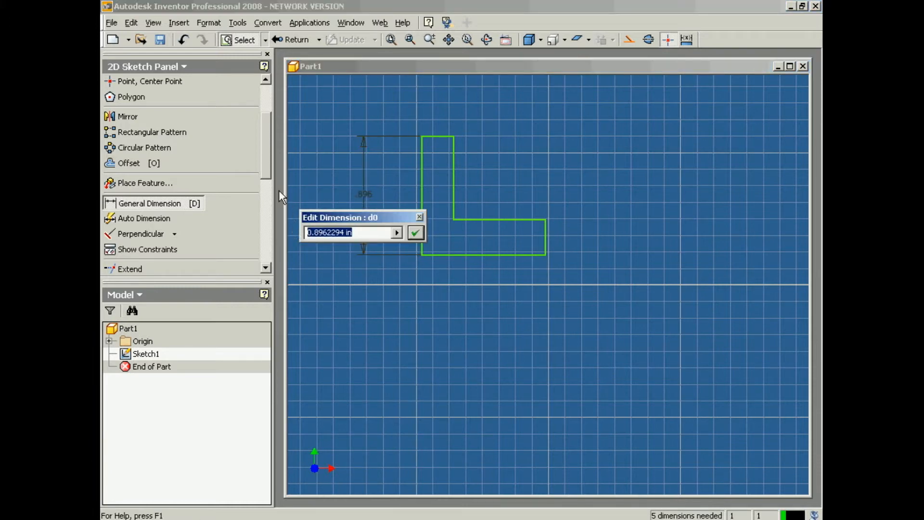
{"action": "type", "text": "1.25"}
{"action": "key", "text": "Return"}
- Check the reference image again and dimension the L profile's bottom edge to 1.75 in
{"action": "key", "text": "alt+Tab"}
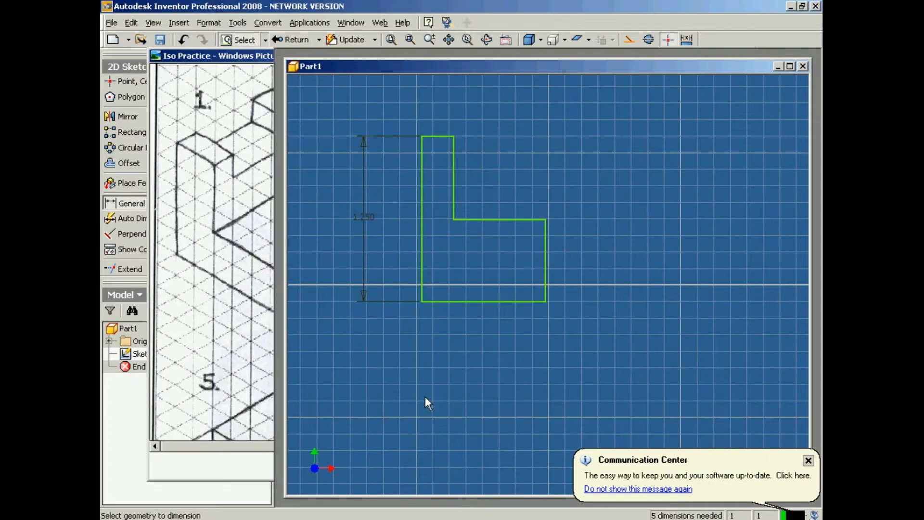
{"action": "key", "text": "alt+Tab"}
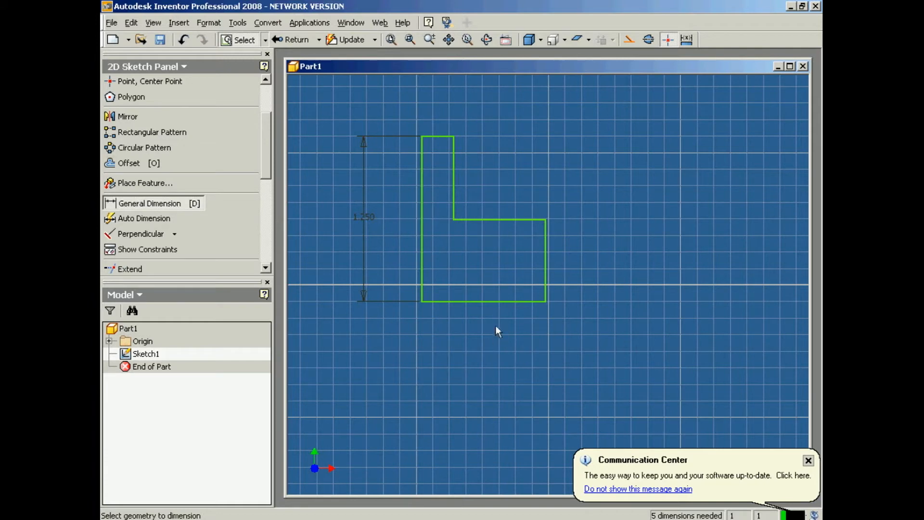
{"action": "left_click", "coordinate": [493, 301]}
{"action": "left_click", "coordinate": [489, 372]}
{"action": "left_click", "coordinate": [489, 361]}
{"action": "type", "text": "1.75"}
{"action": "key", "text": "Return"}
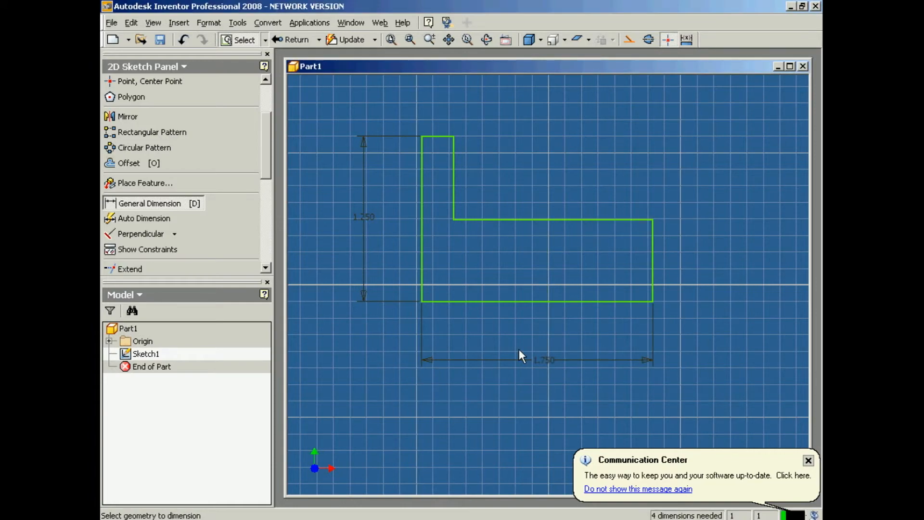
- Check figure 1 in the reference image and dimension the L profile's short outer vertical edge to 0.5 in
{"action": "key", "text": "alt+Tab"}
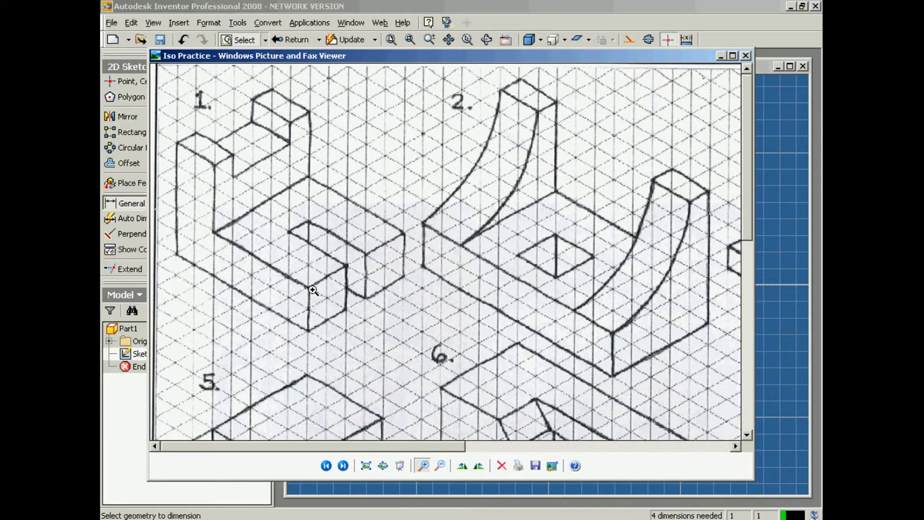
{"action": "key", "text": "alt+Tab"}
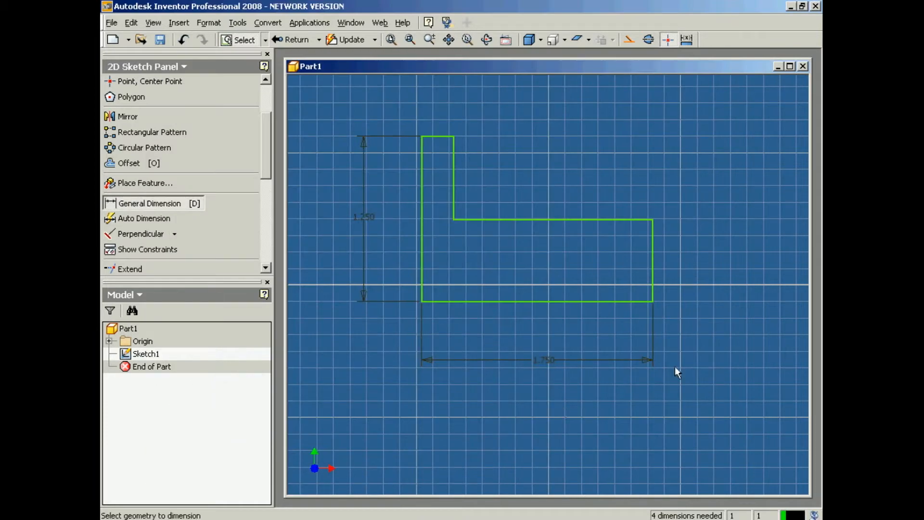
{"action": "left_click", "coordinate": [653, 270]}
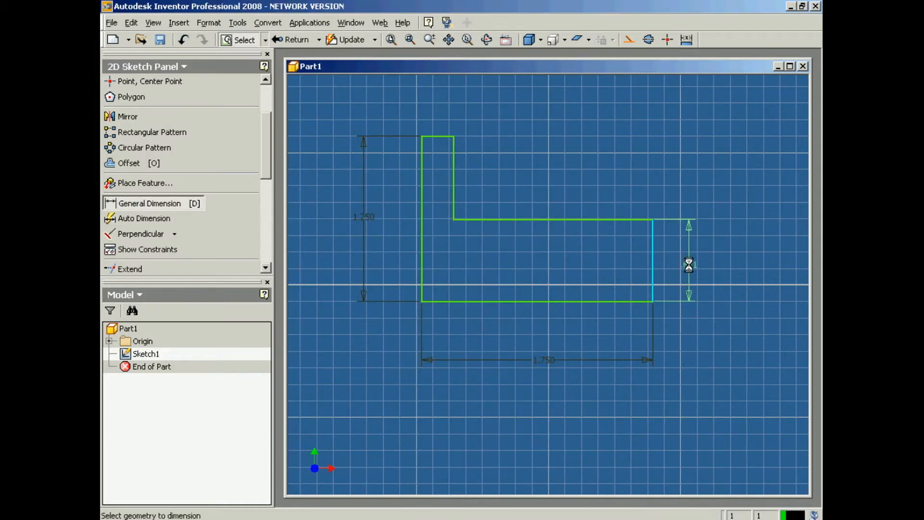
{"action": "left_click", "coordinate": [691, 261]}
{"action": "type", "text": ".5"}
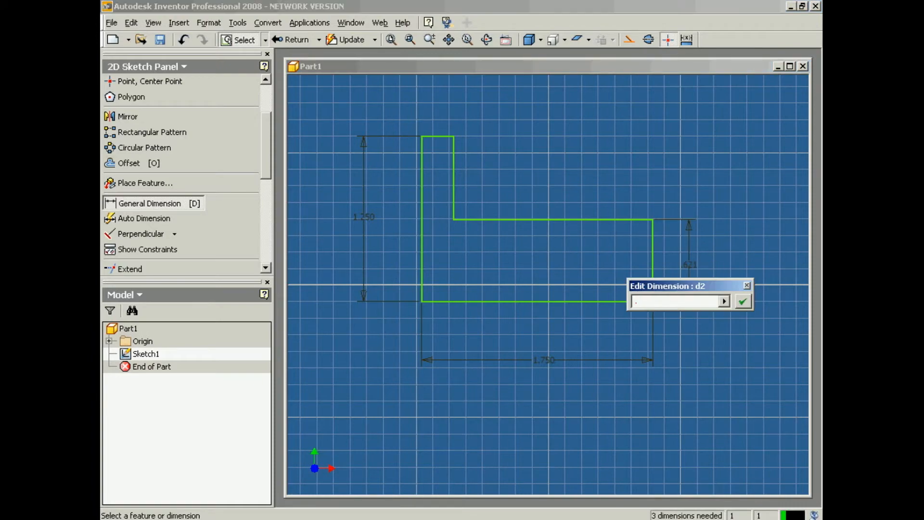
{"action": "key", "text": "Return"}
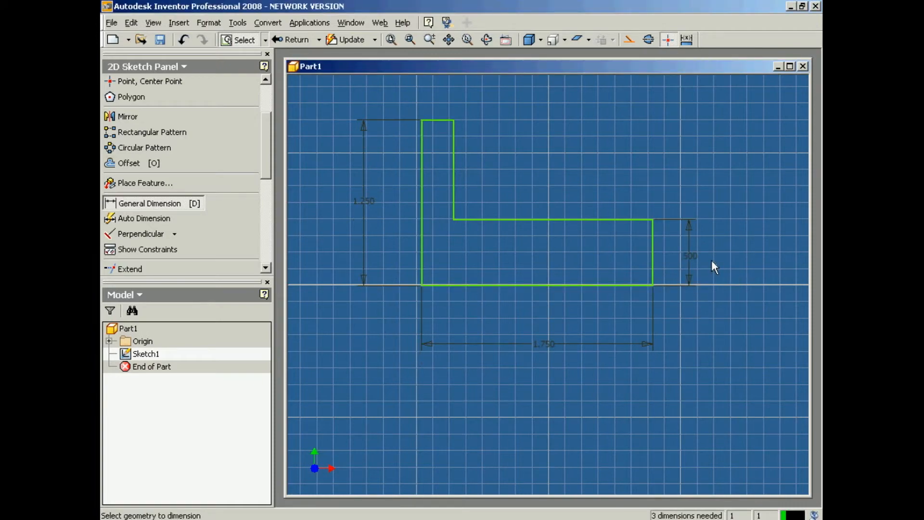
- Check the reference image again and dimension the top horizontal edge of the L profile's lower leg to 1.25 in
{"action": "key", "text": "alt+Tab"}
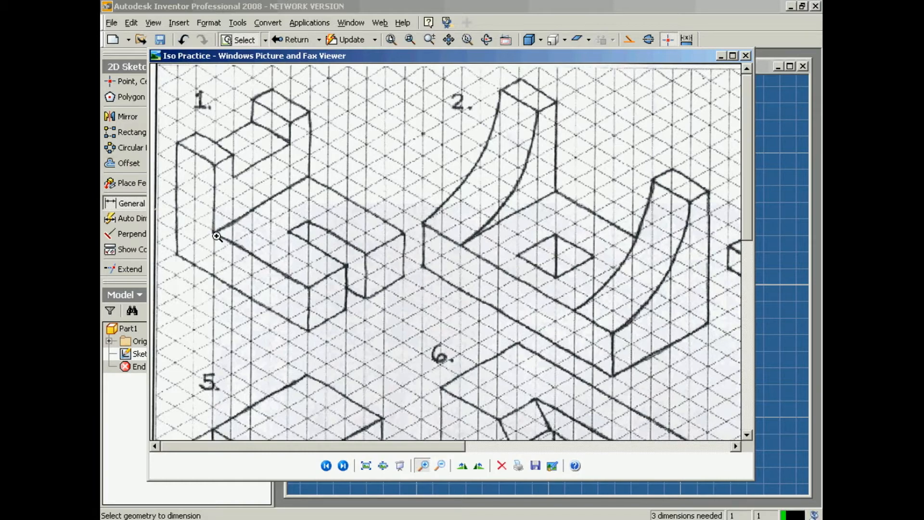
{"action": "key", "text": "alt+Tab"}
{"action": "key", "text": "Escape"}
{"action": "left_click", "coordinate": [178, 207]}
{"action": "left_click", "coordinate": [561, 220]}
{"action": "left_click", "coordinate": [560, 178]}
{"action": "type", "text": "1"}
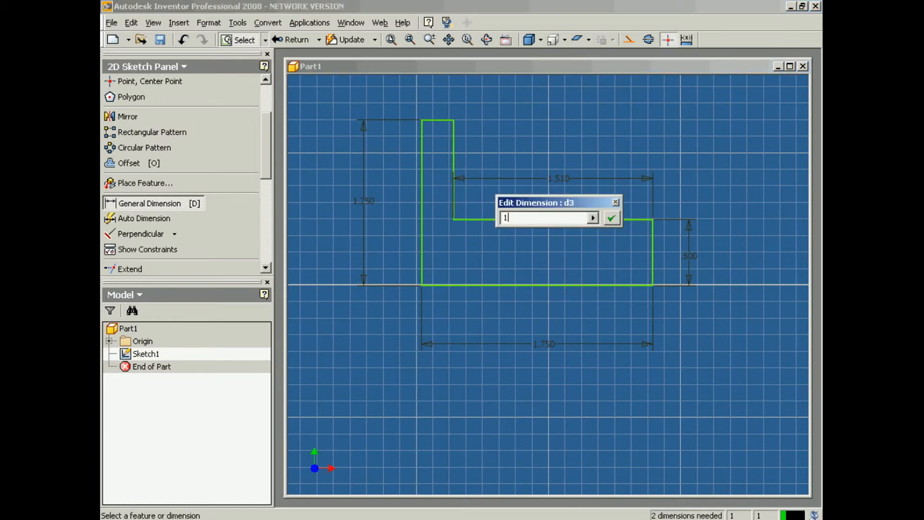
{"action": "type", "text": ".25"}
{"action": "key", "text": "Return"}
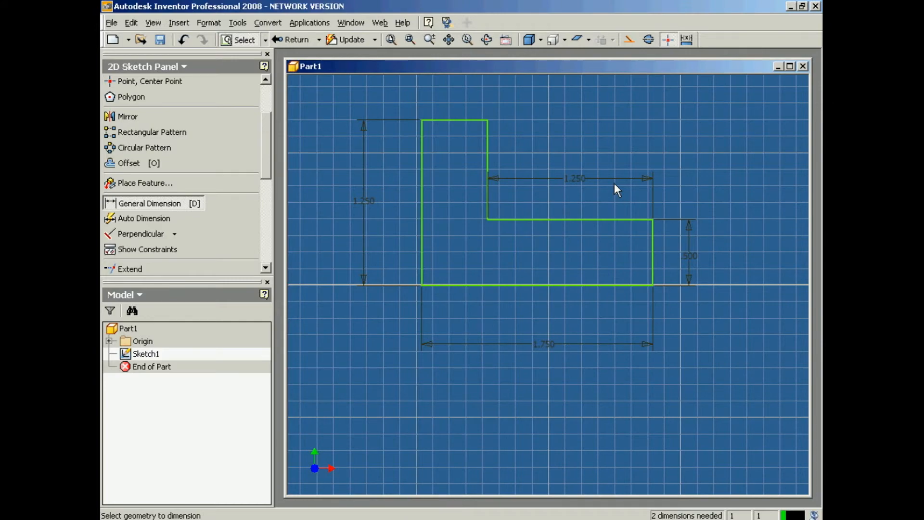
- Check the reference image and try to dimension the inner vertical edge of the L profile
{"action": "key", "text": "alt+Tab"}
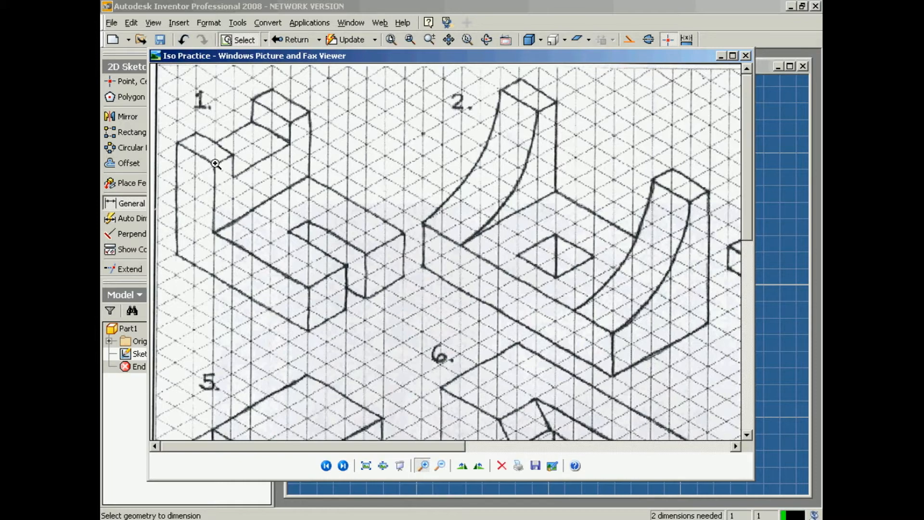
{"action": "key", "text": "alt+Tab"}
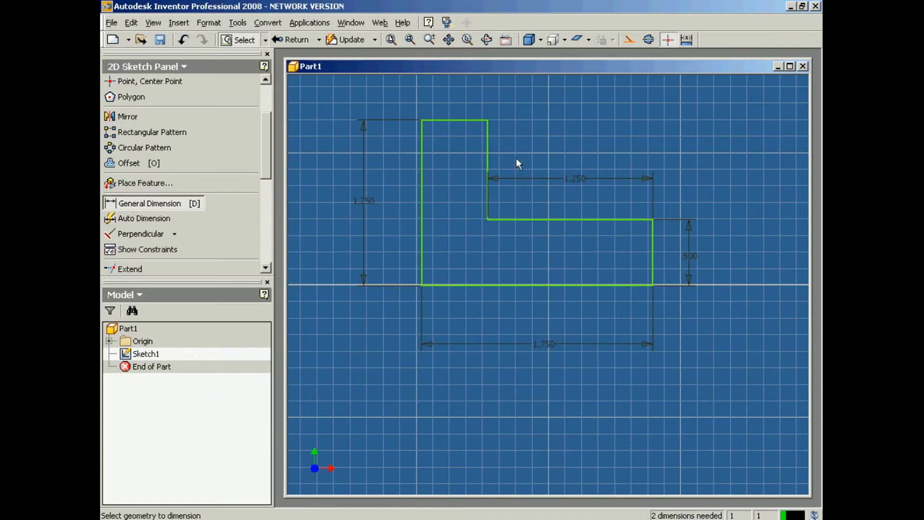
{"action": "left_click", "coordinate": [488, 154]}
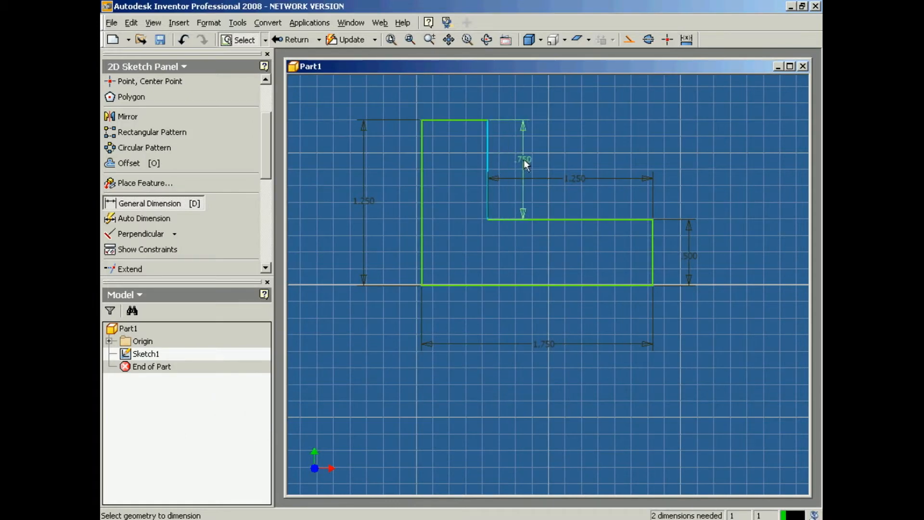
{"action": "left_click", "coordinate": [534, 161]}
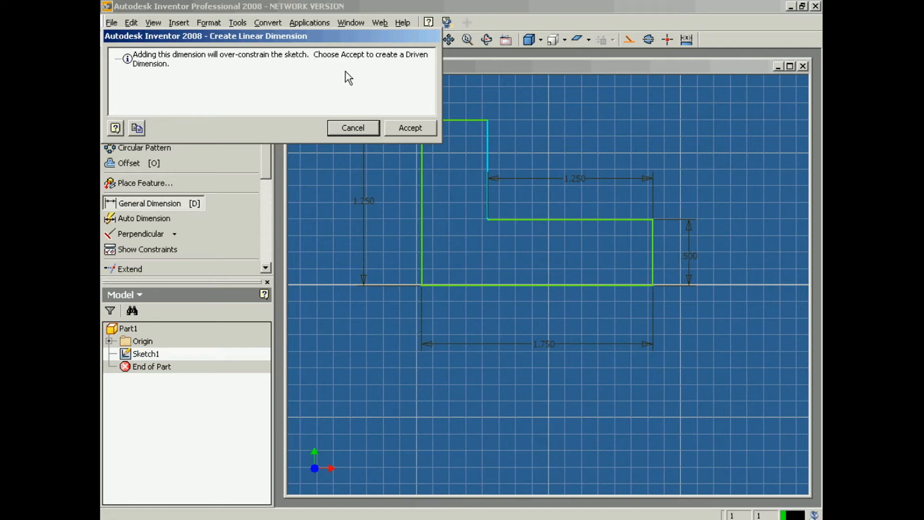
{"action": "left_click", "coordinate": [361, 129]}
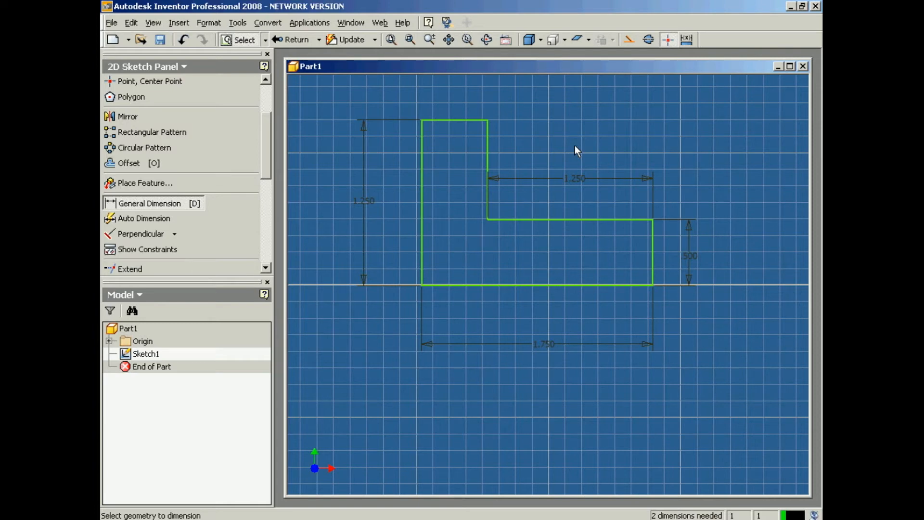
- Switch to the isometric view, end dimensioning and finish the L profile sketch
{"action": "right_click", "coordinate": [619, 120]}
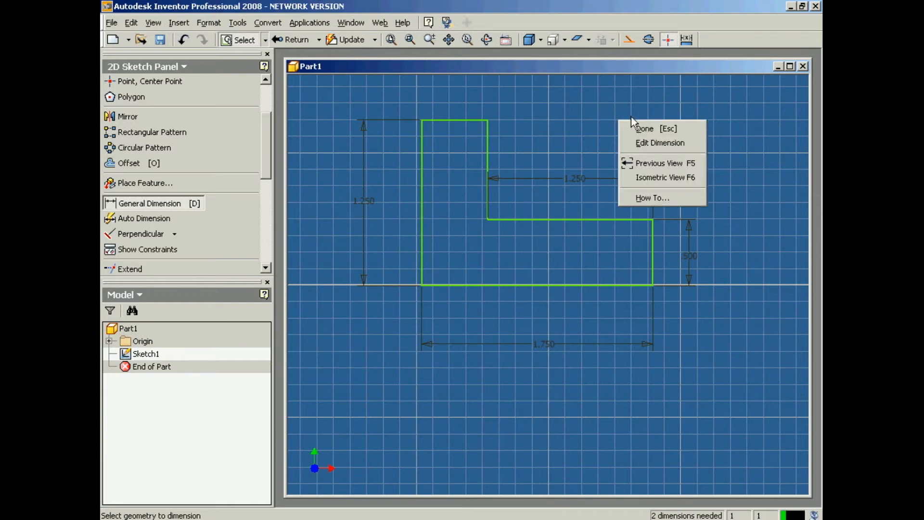
{"action": "left_click", "coordinate": [682, 175]}
{"action": "right_click", "coordinate": [682, 174]}
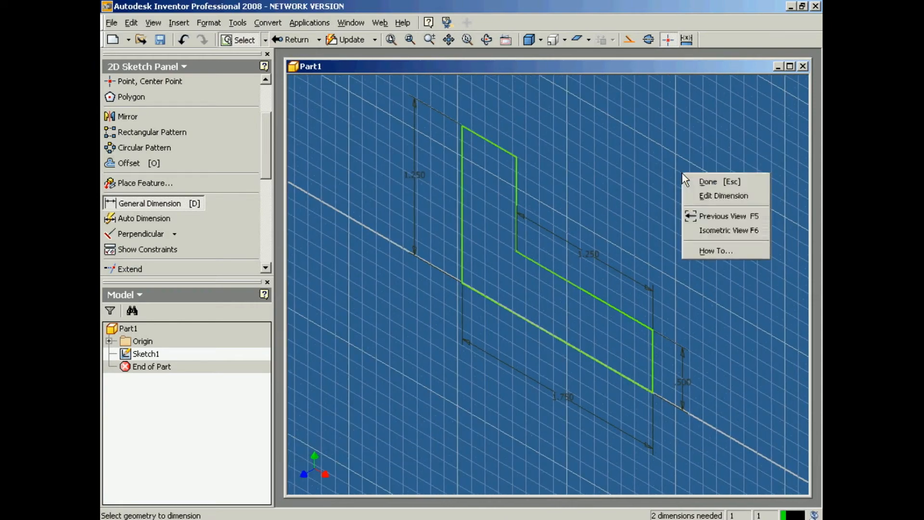
{"action": "left_click", "coordinate": [705, 185]}
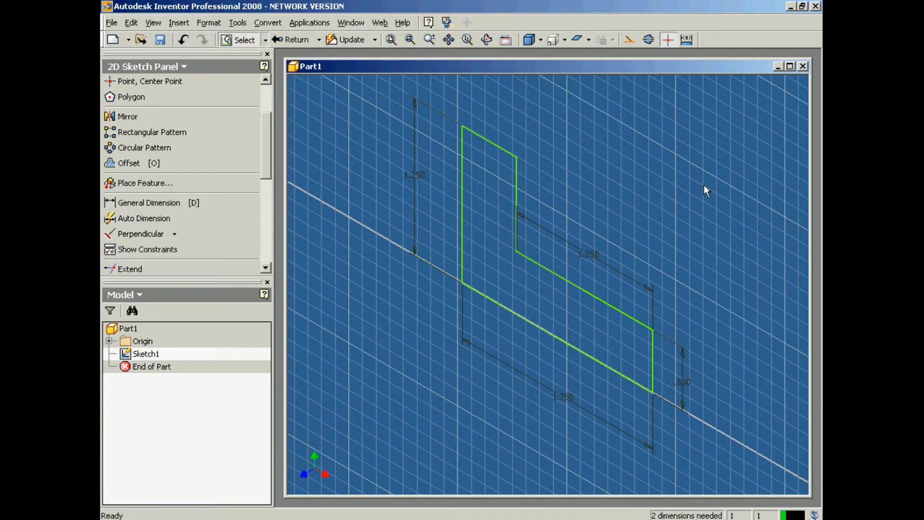
{"action": "right_click", "coordinate": [703, 184]}
{"action": "left_click", "coordinate": [717, 214]}
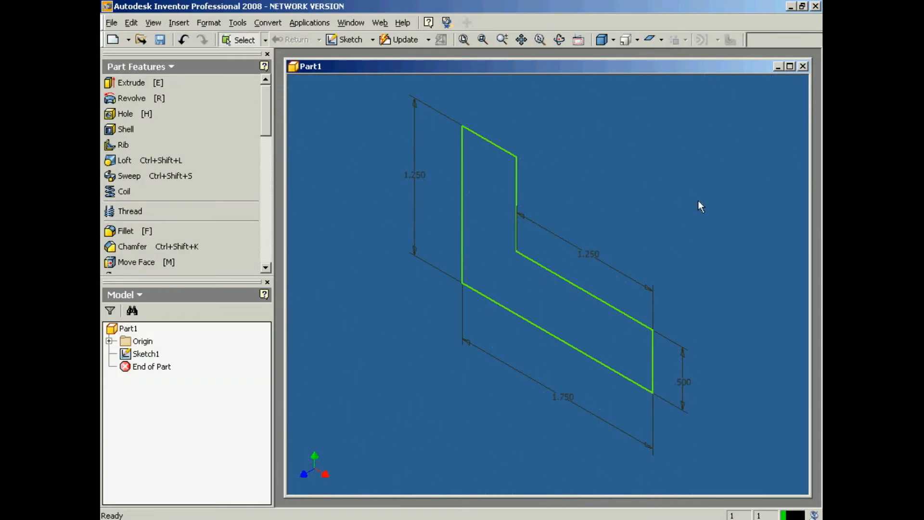
- Check figure 1's depth in the reference image and extrude the L profile 1.25 in as a solid in the default direction
{"action": "key", "text": "alt+Tab"}
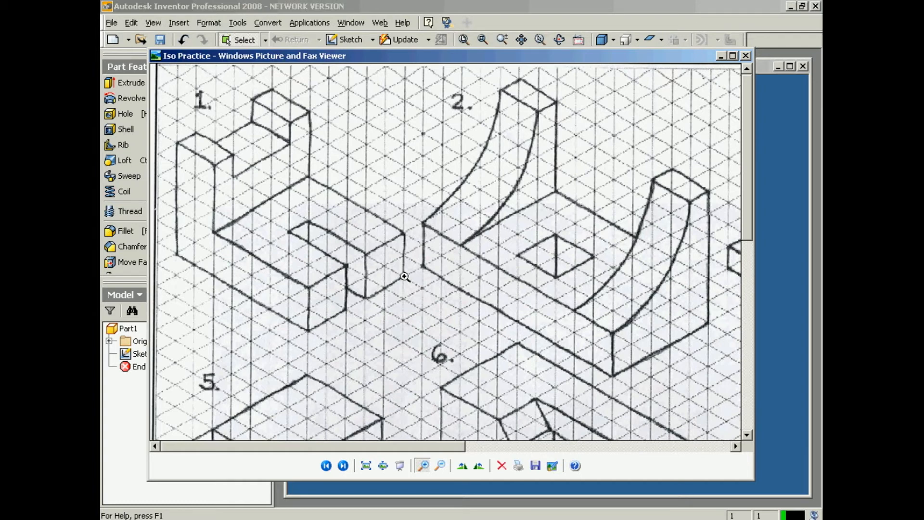
{"action": "key", "text": "alt+Tab"}
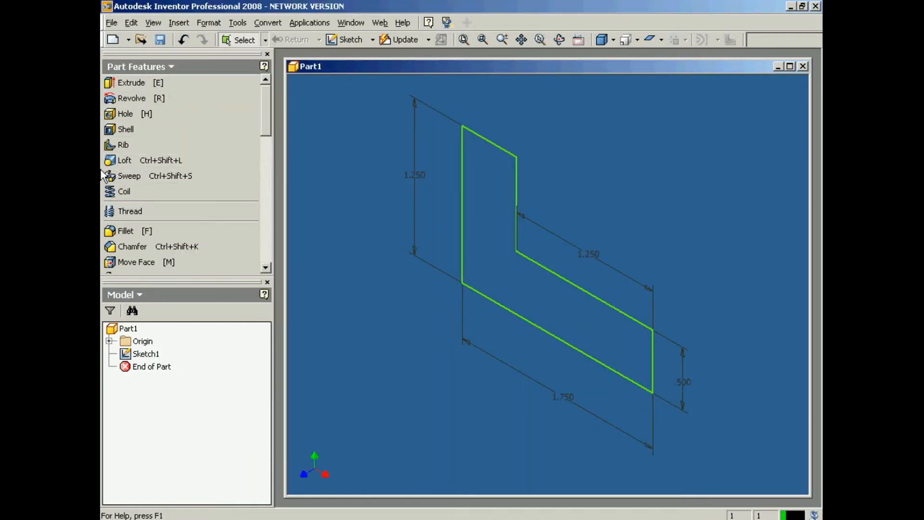
{"action": "left_click", "coordinate": [139, 85]}
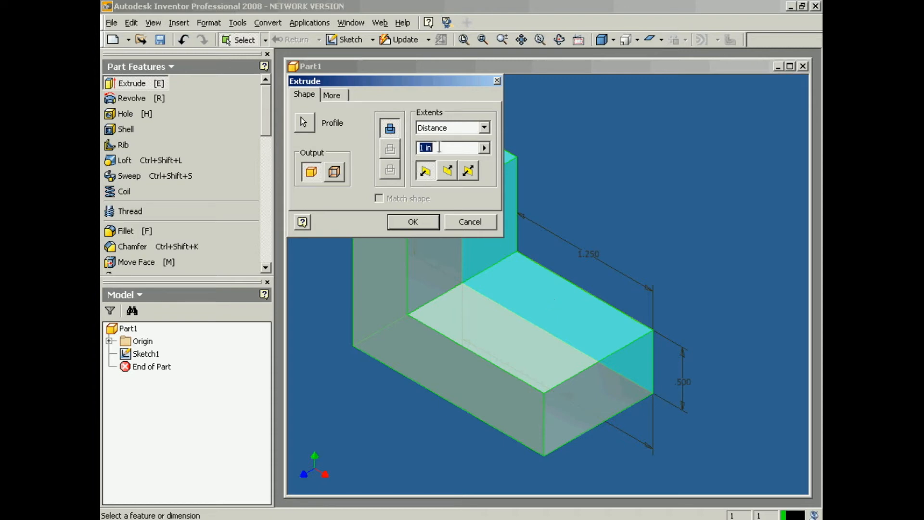
{"action": "type", "text": "1.25"}
{"action": "left_click_drag", "start_coordinate": [478, 81], "coordinate": [757, 66]}
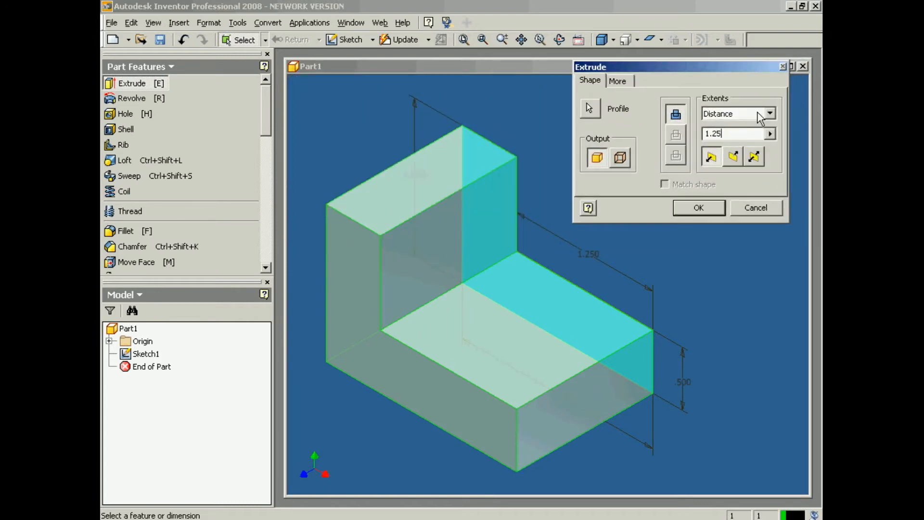
{"action": "left_click", "coordinate": [729, 159]}
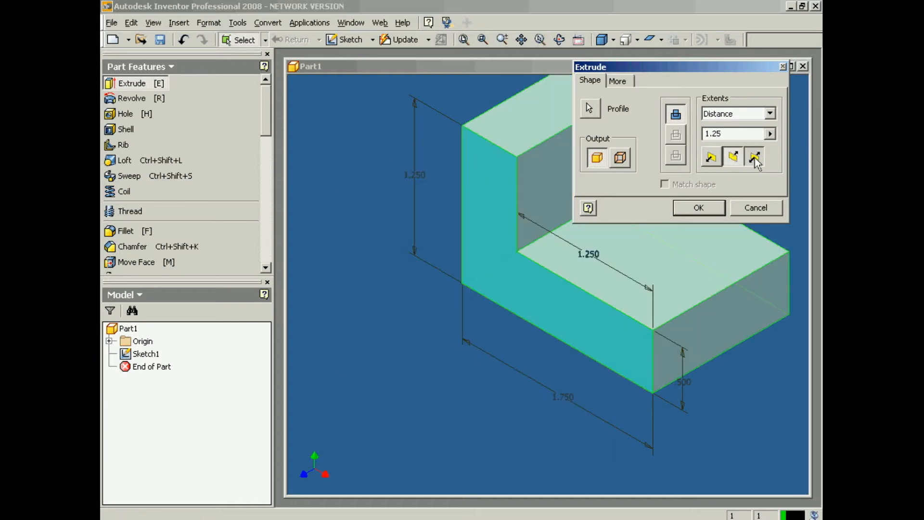
{"action": "left_click", "coordinate": [755, 158]}
{"action": "left_click", "coordinate": [710, 157]}
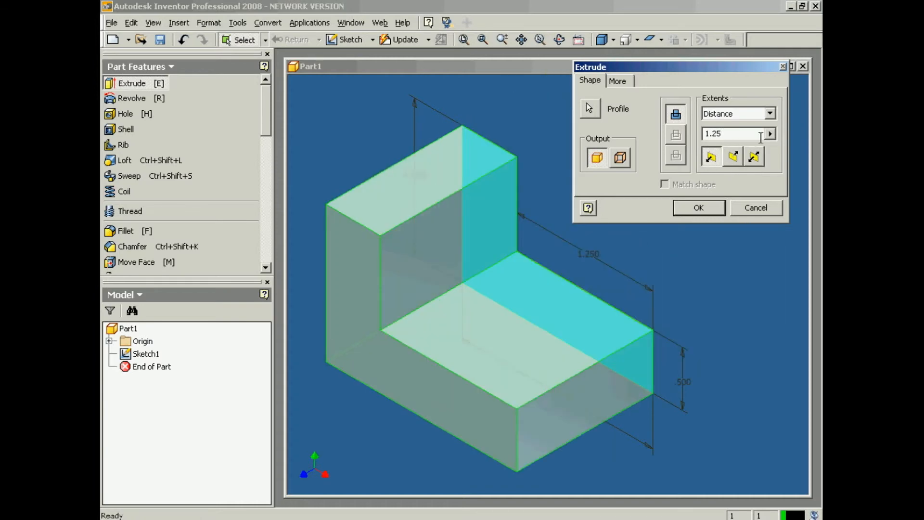
{"action": "left_click", "coordinate": [770, 114]}
{"action": "left_click", "coordinate": [770, 114]}
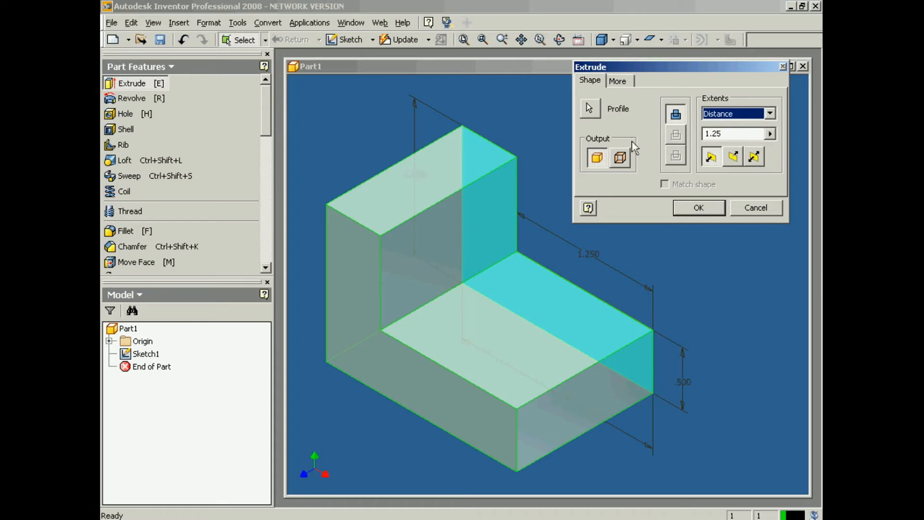
{"action": "left_click", "coordinate": [695, 208]}
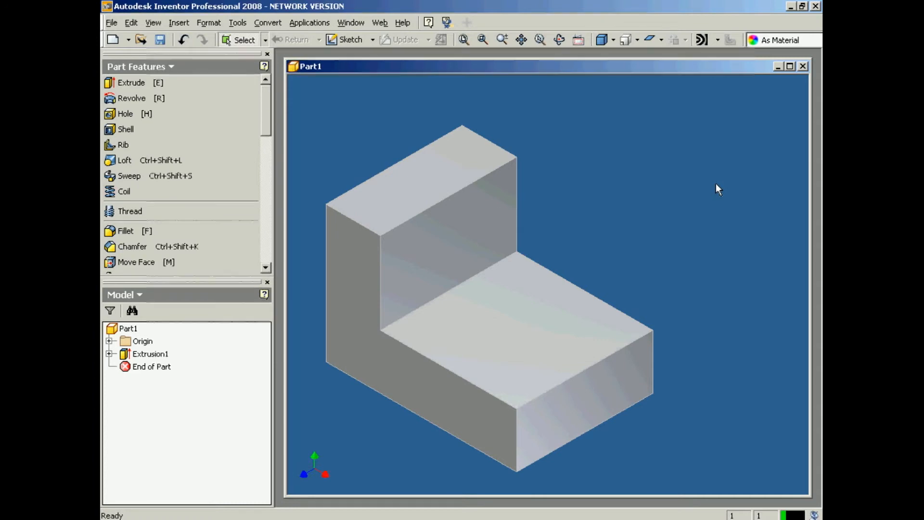
- Check the notch in figure 1, start a sketch on the top face of the lower leg and view that face straight on
{"action": "key", "text": "alt+Tab"}
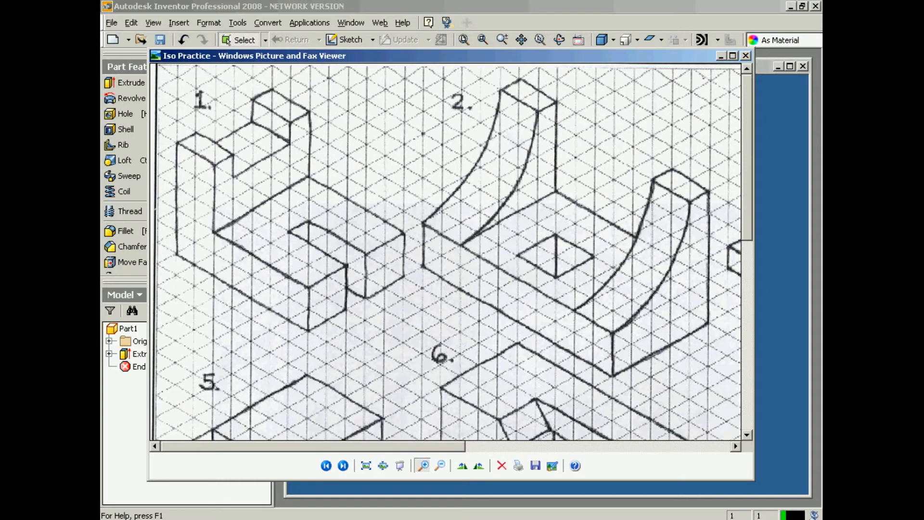
{"action": "key", "text": "alt+Tab"}
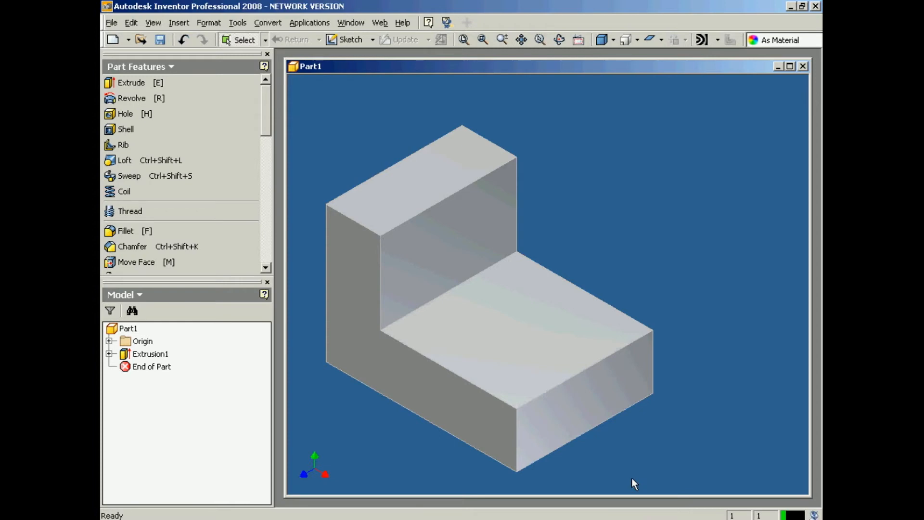
{"action": "key", "text": "alt+Tab"}
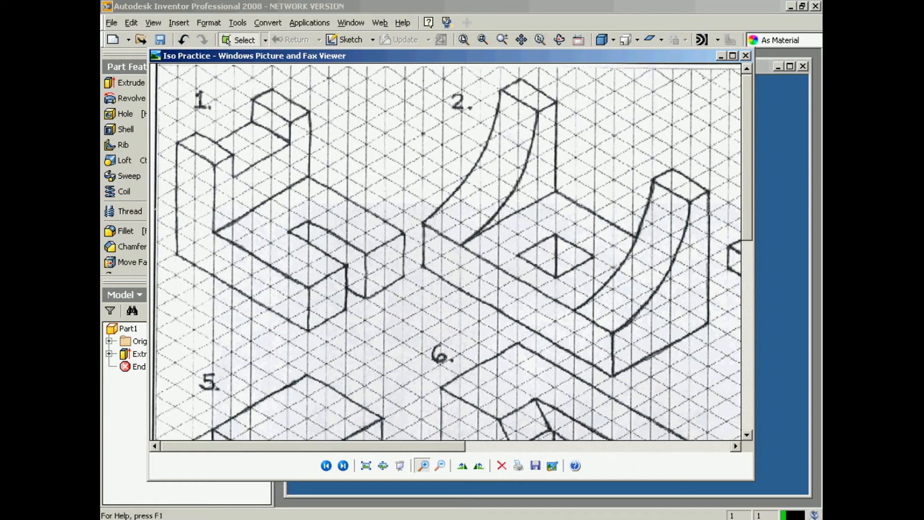
{"action": "key", "text": "alt+Tab"}
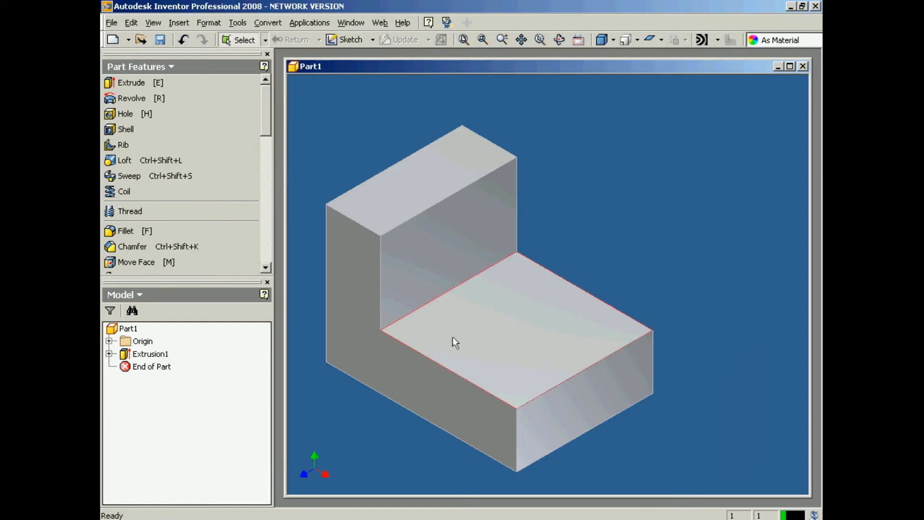
{"action": "right_click", "coordinate": [602, 209]}
{"action": "left_click", "coordinate": [633, 235]}
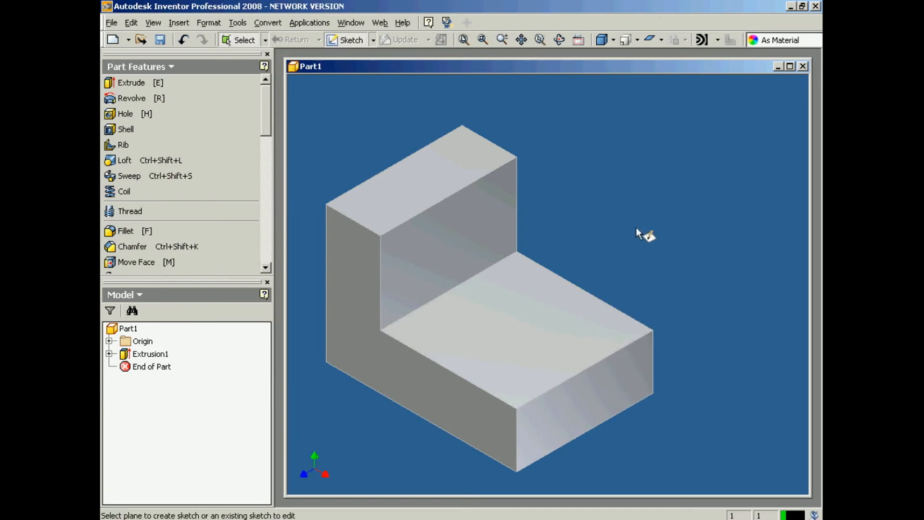
{"action": "left_click", "coordinate": [519, 326]}
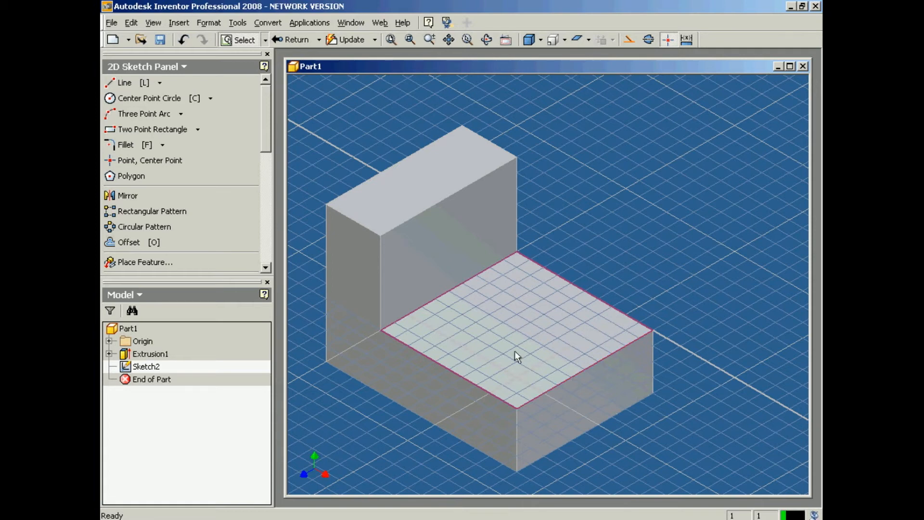
{"action": "left_click", "coordinate": [506, 42]}
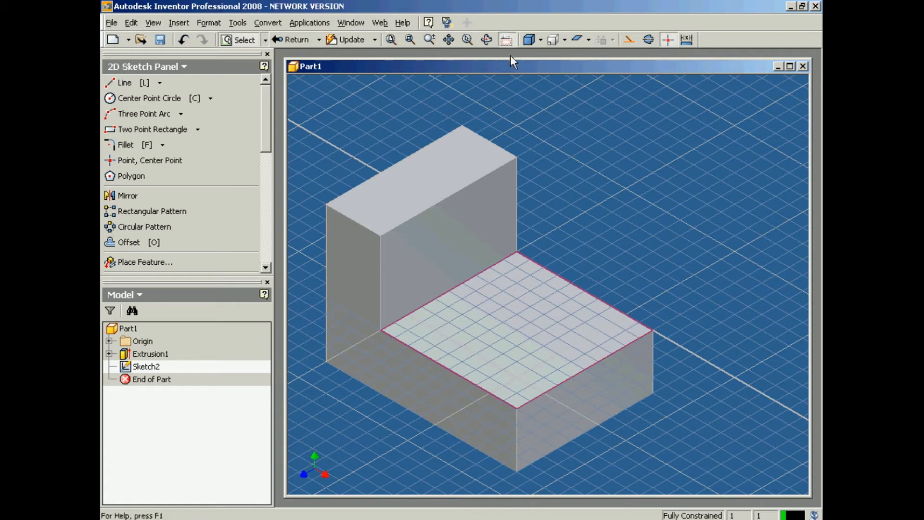
{"action": "left_click", "coordinate": [532, 321]}
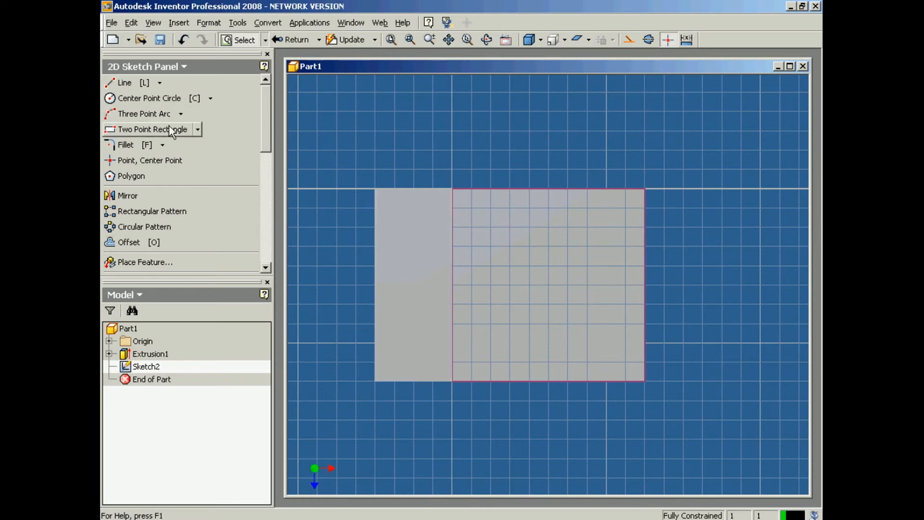
- Sketch a two-point rectangle about 1.046 by 0.490 in, starting on the outer end edge of the lower leg's top face
{"action": "left_click", "coordinate": [127, 127]}
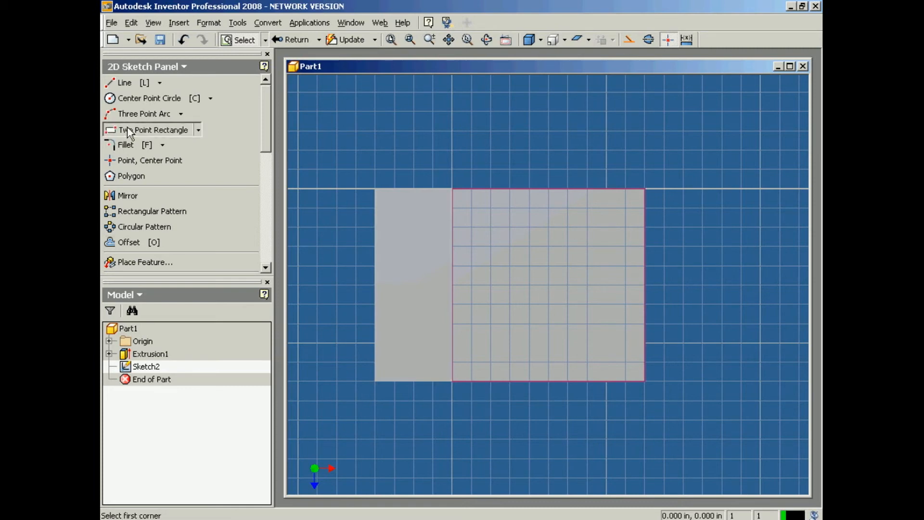
{"action": "left_click", "coordinate": [643, 240]}
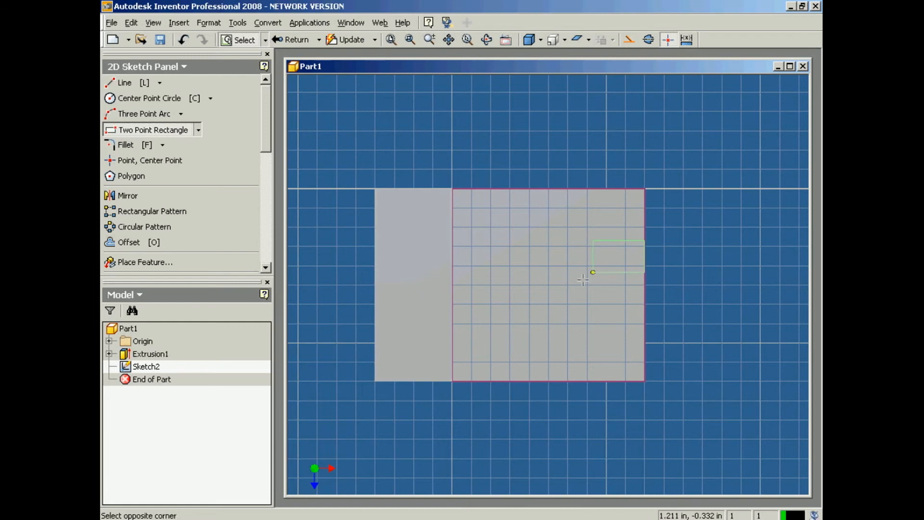
{"action": "left_click", "coordinate": [483, 316]}
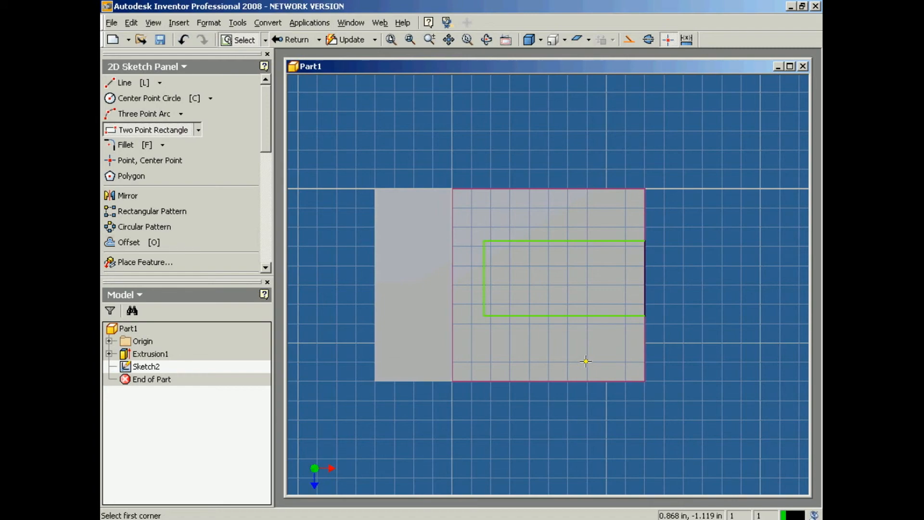
- Check figure 1's notch in the reference image and dimension the rectangle's length as .75 in
{"action": "key", "text": "alt+Tab"}
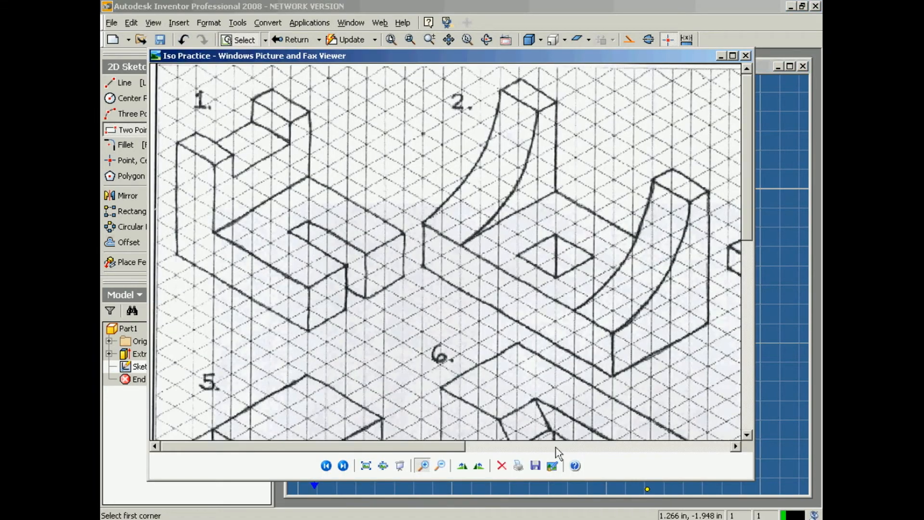
{"action": "key", "text": "alt+Tab"}
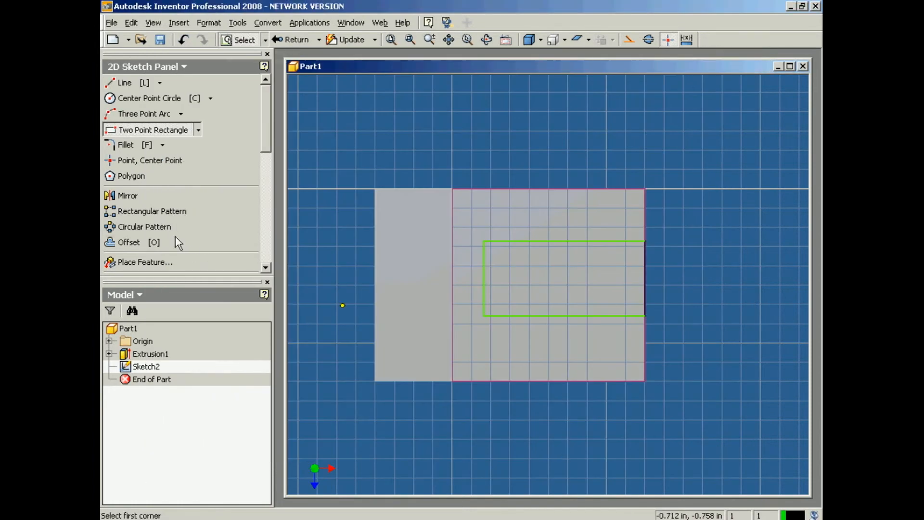
{"action": "scroll", "coordinate": [144, 217], "scroll_direction": "down", "scroll_amount": 6}
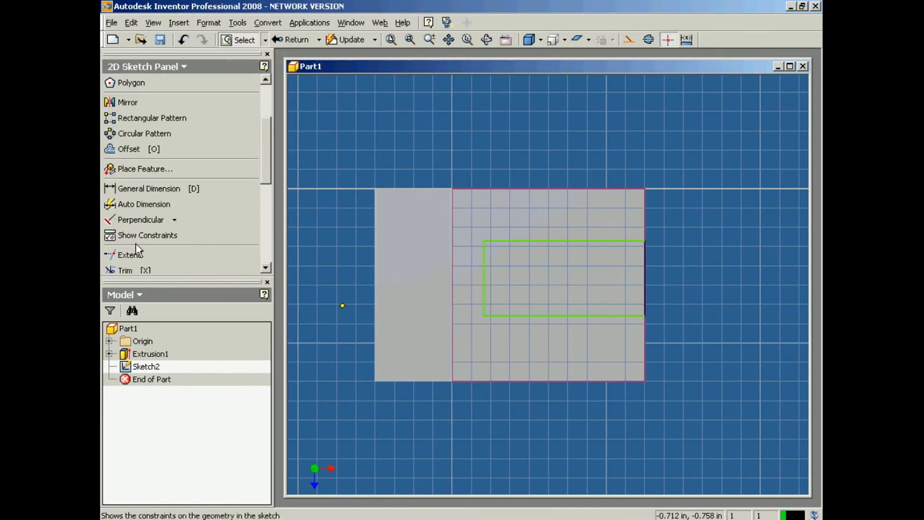
{"action": "scroll", "coordinate": [137, 250], "scroll_direction": "up", "scroll_amount": 3}
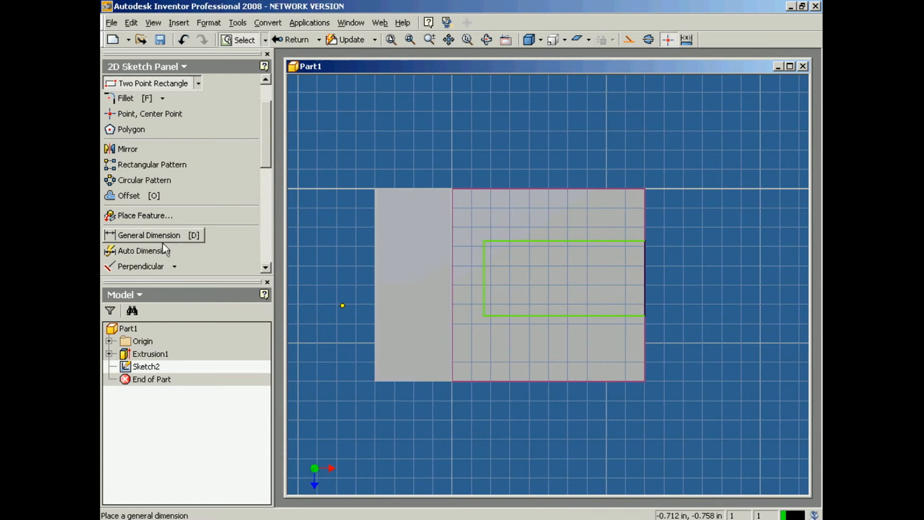
{"action": "left_click", "coordinate": [172, 235]}
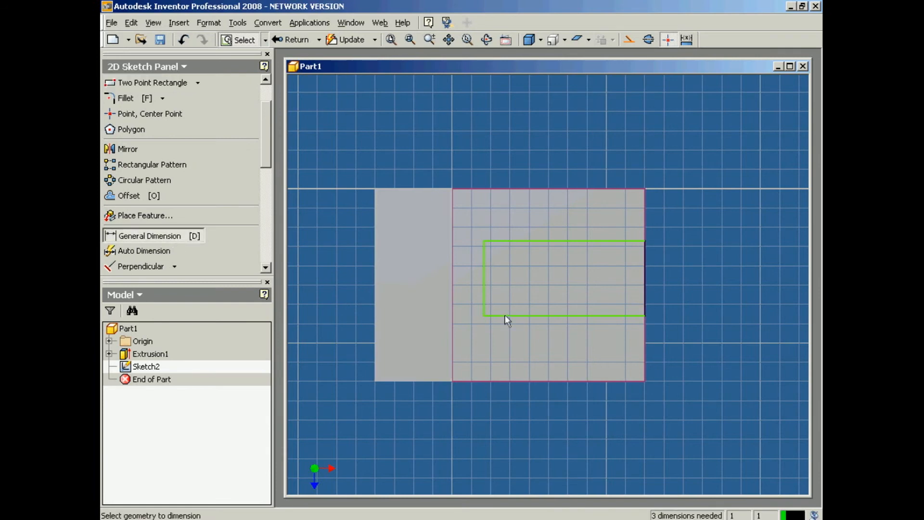
{"action": "left_click", "coordinate": [578, 317]}
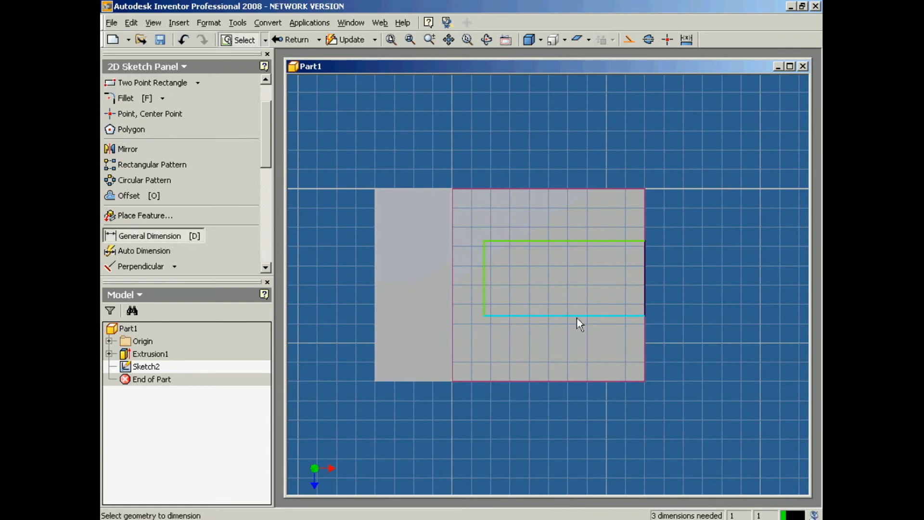
{"action": "left_click", "coordinate": [575, 429]}
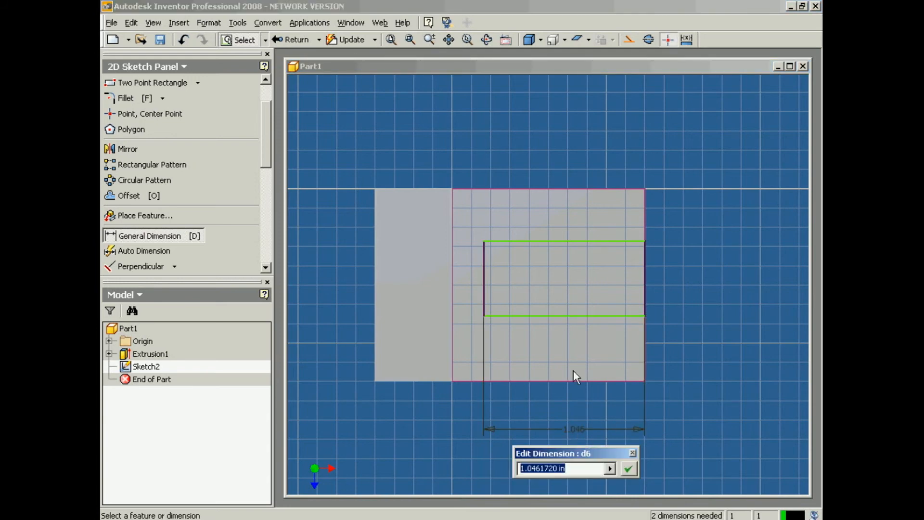
{"action": "type", "text": ".75"}
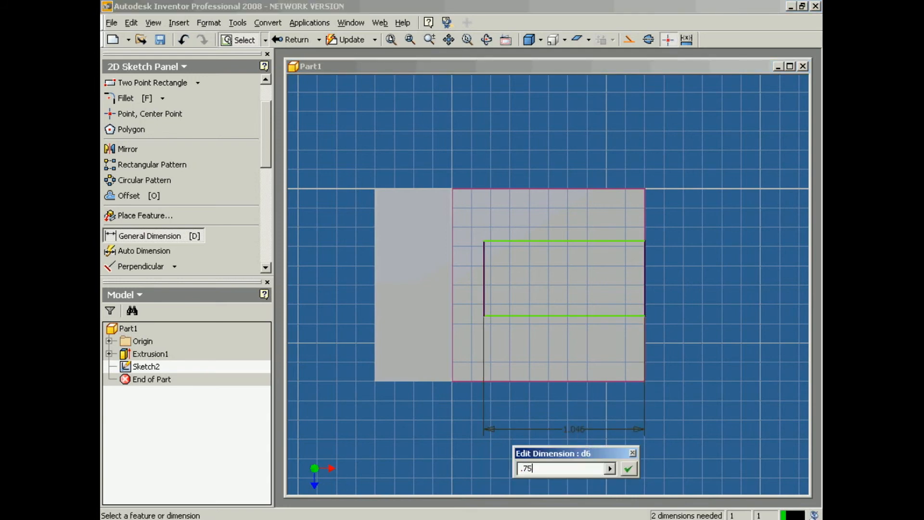
{"action": "key", "text": "Return"}
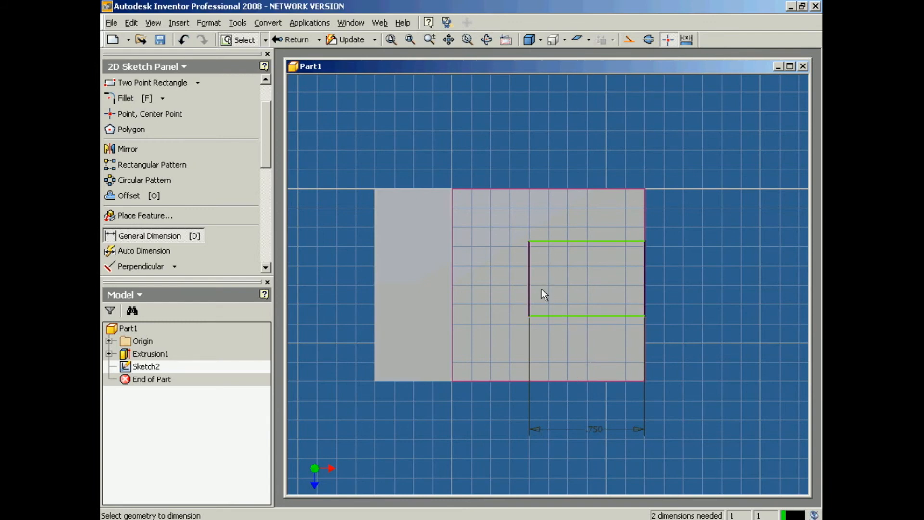
- Dimension the notch rectangle's short inner side as .25 in
{"action": "left_click", "coordinate": [528, 280]}
{"action": "left_click", "coordinate": [487, 274]}
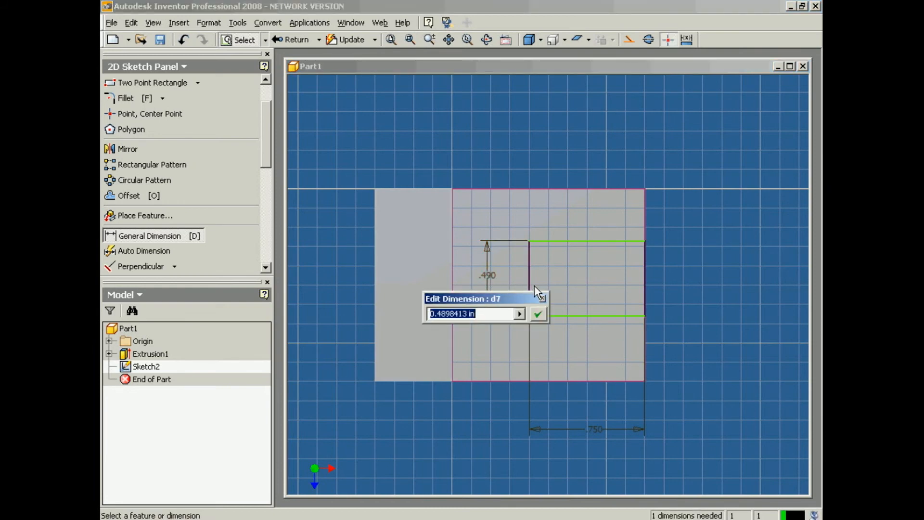
{"action": "type", "text": ".25"}
{"action": "key", "text": "Return"}
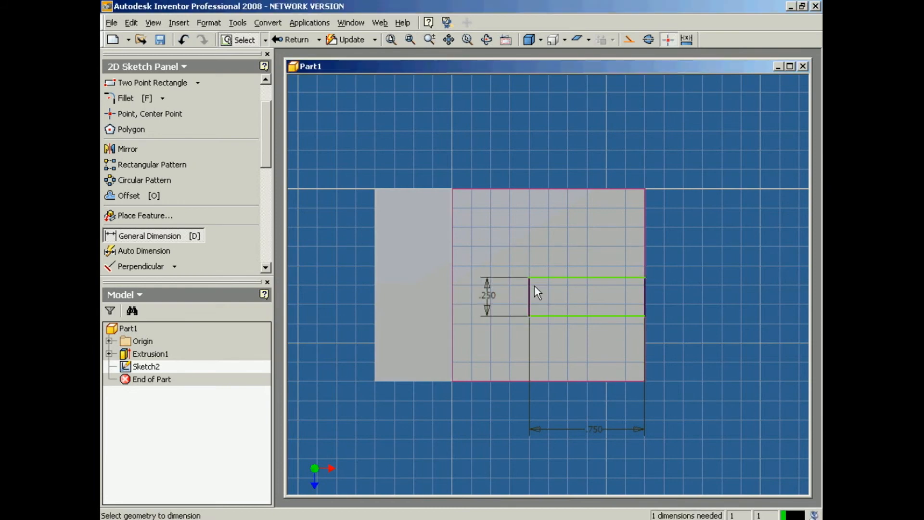
- Check the notch position in the reference image and dimension the rectangle's upper side .5 in from the face's upper edge
{"action": "key", "text": "alt+Tab"}
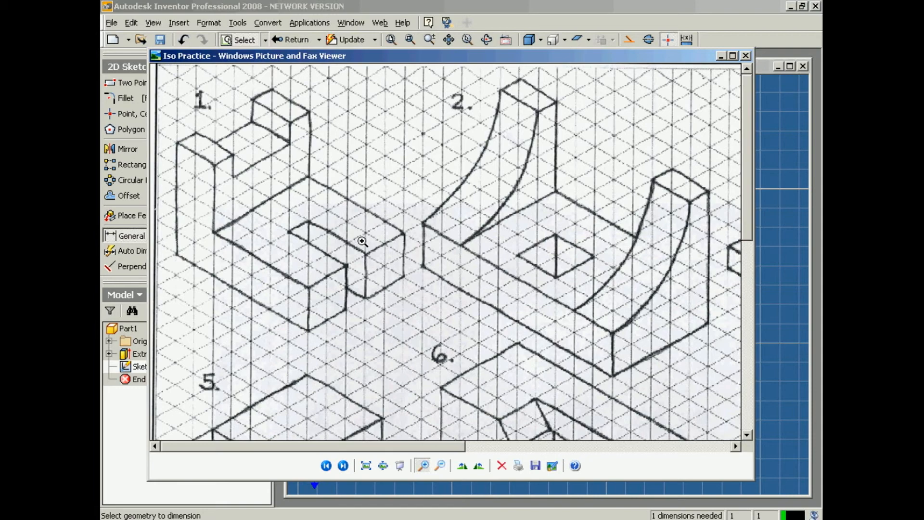
{"action": "key", "text": "alt+Tab"}
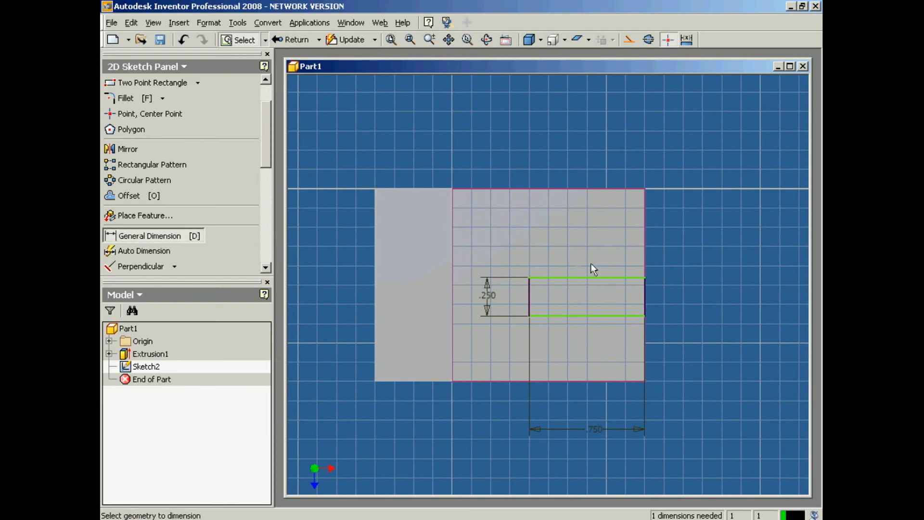
{"action": "left_click", "coordinate": [600, 278]}
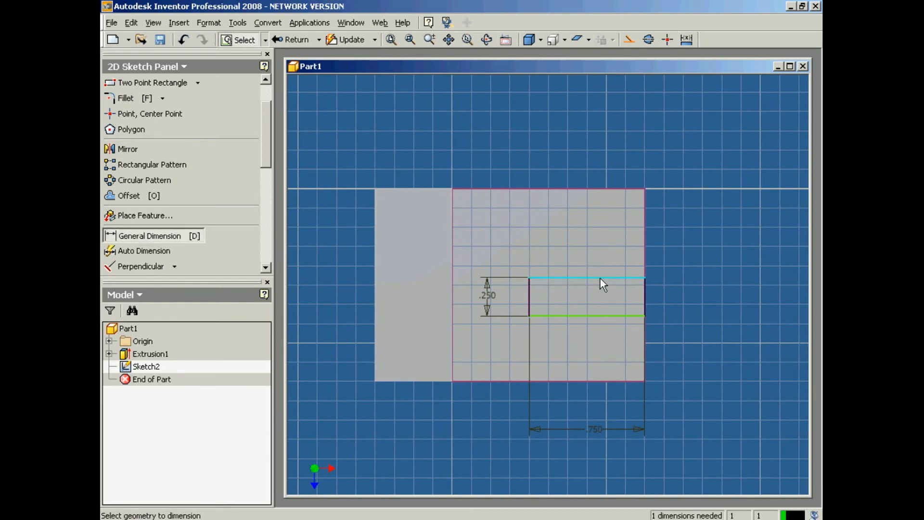
{"action": "left_click", "coordinate": [602, 189]}
{"action": "left_click", "coordinate": [728, 229]}
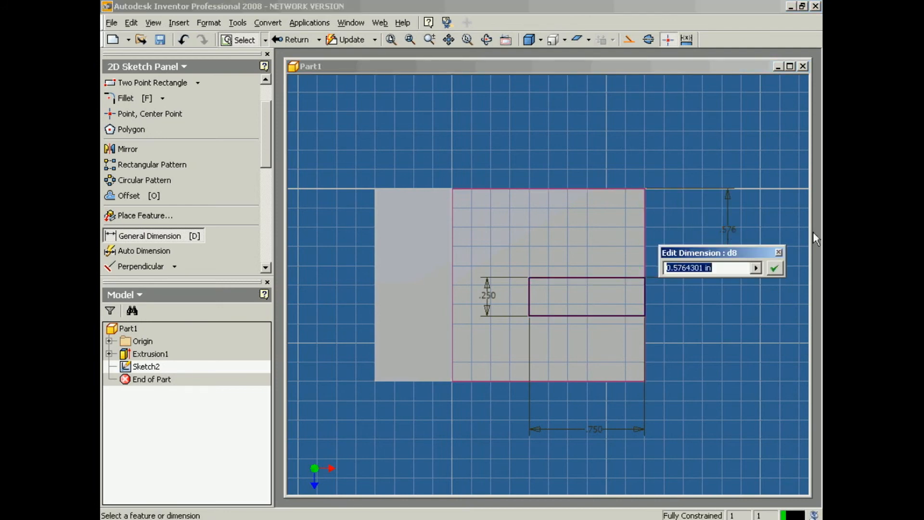
{"action": "type", "text": ".5"}
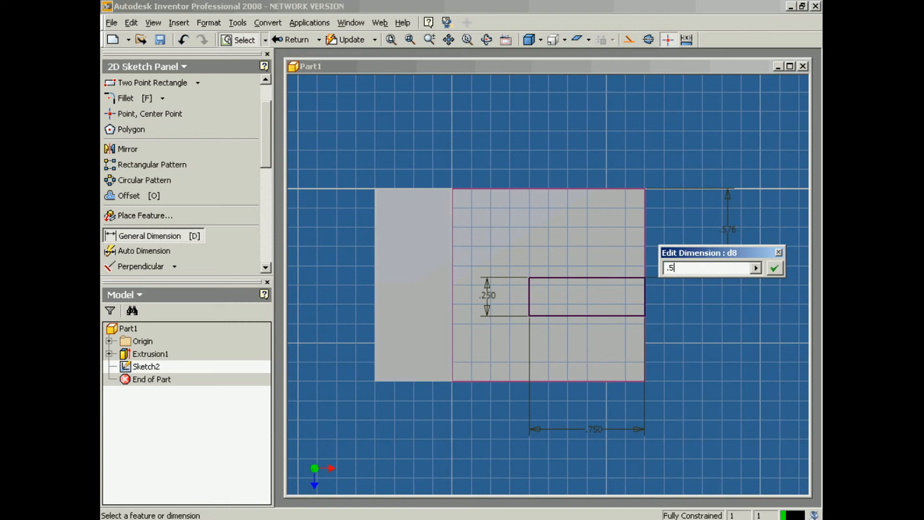
{"action": "key", "text": "Return"}
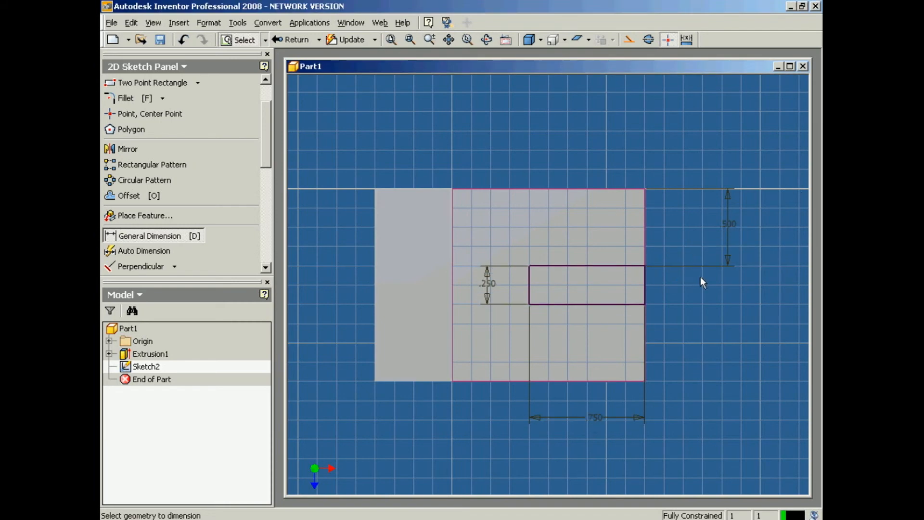
- Check the reference image and try to dimension the distance from the notch's inner end to the base of the upright leg
{"action": "key", "text": "alt+Tab"}
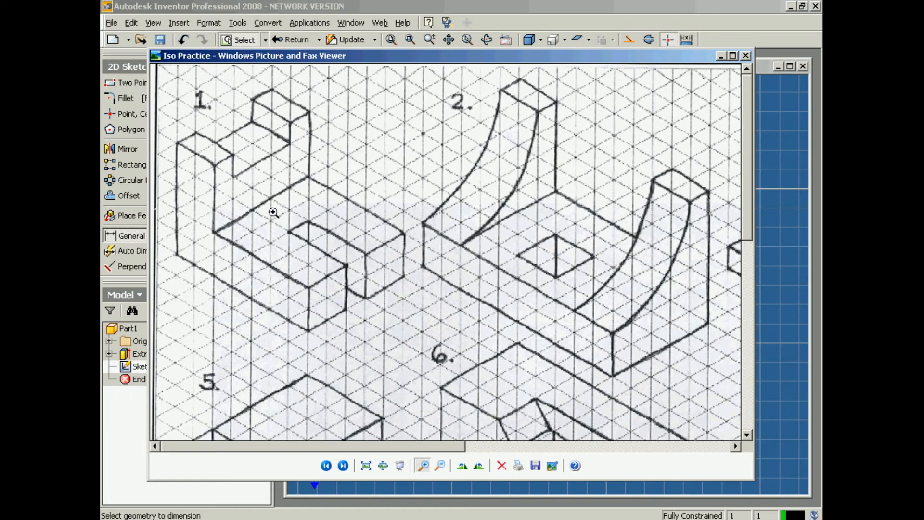
{"action": "key", "text": "alt+Tab"}
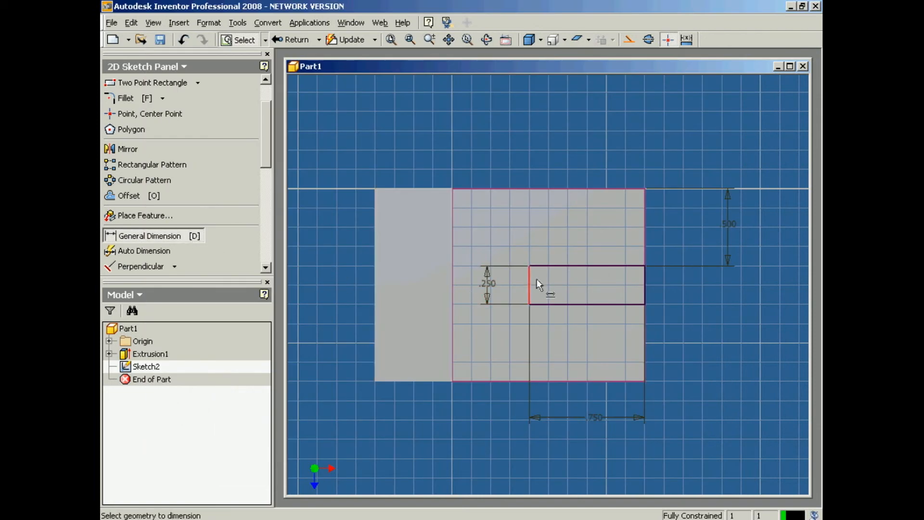
{"action": "left_click", "coordinate": [530, 282]}
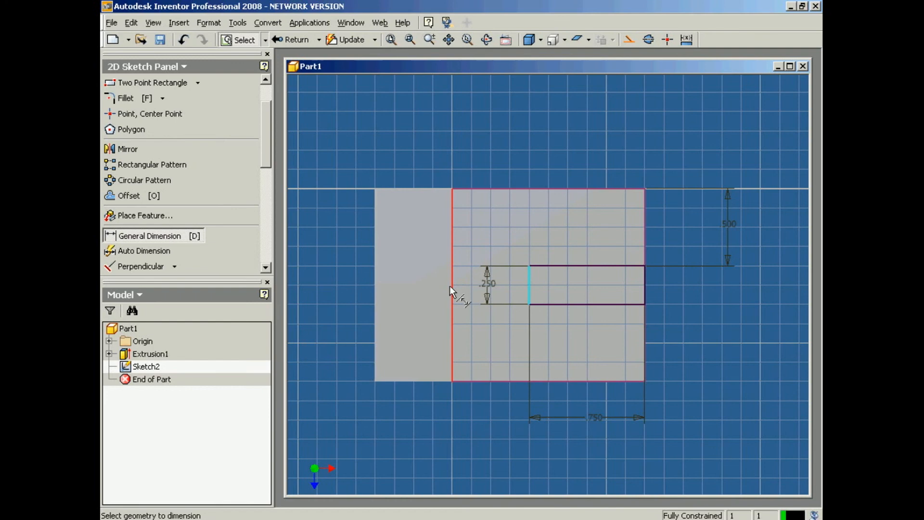
{"action": "left_click", "coordinate": [452, 287]}
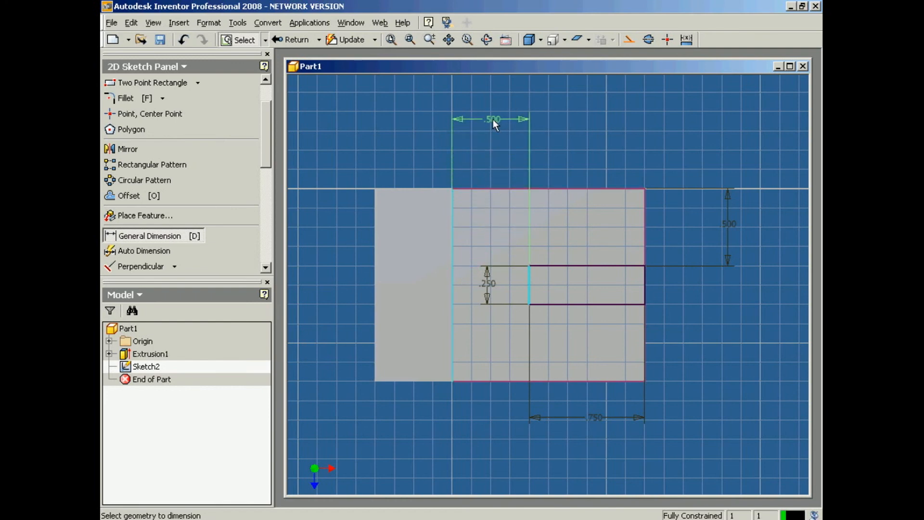
{"action": "left_click", "coordinate": [495, 124]}
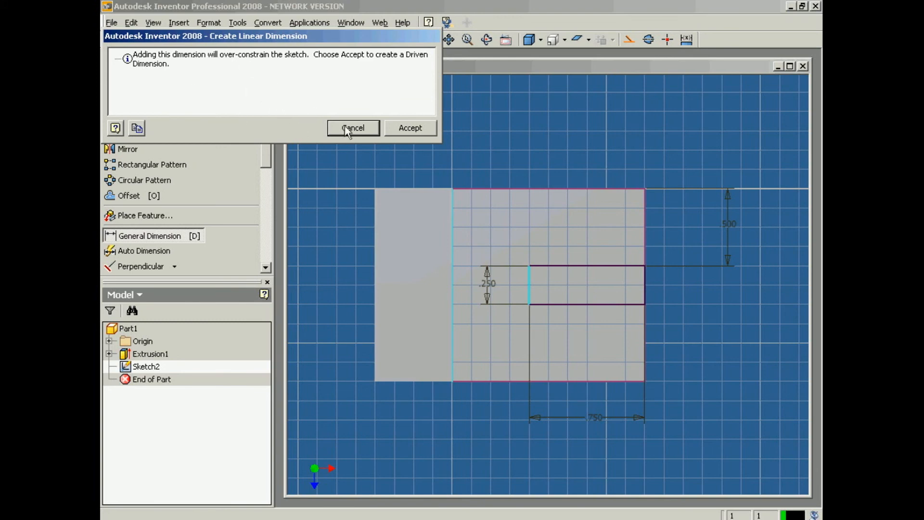
{"action": "left_click", "coordinate": [371, 129]}
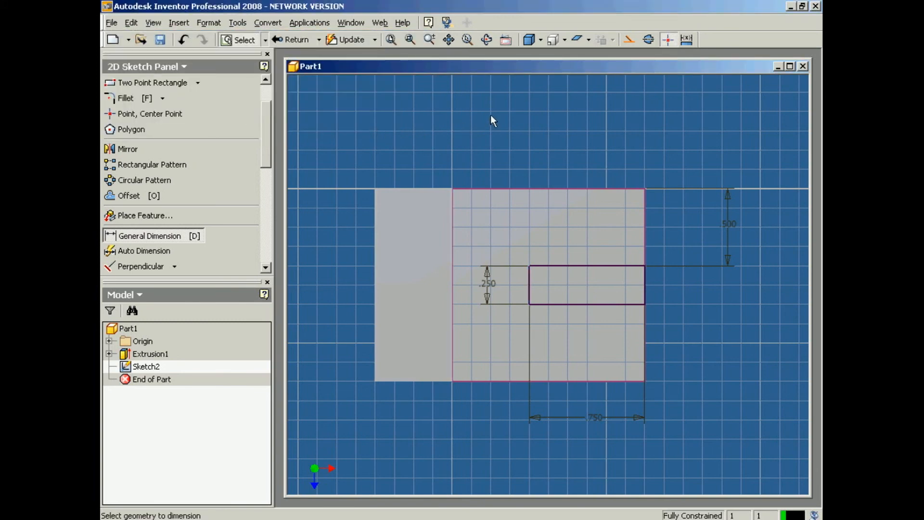
- End dimensioning, finish the notch sketch and switch to the isometric view
{"action": "right_click", "coordinate": [626, 106]}
{"action": "left_click", "coordinate": [650, 115]}
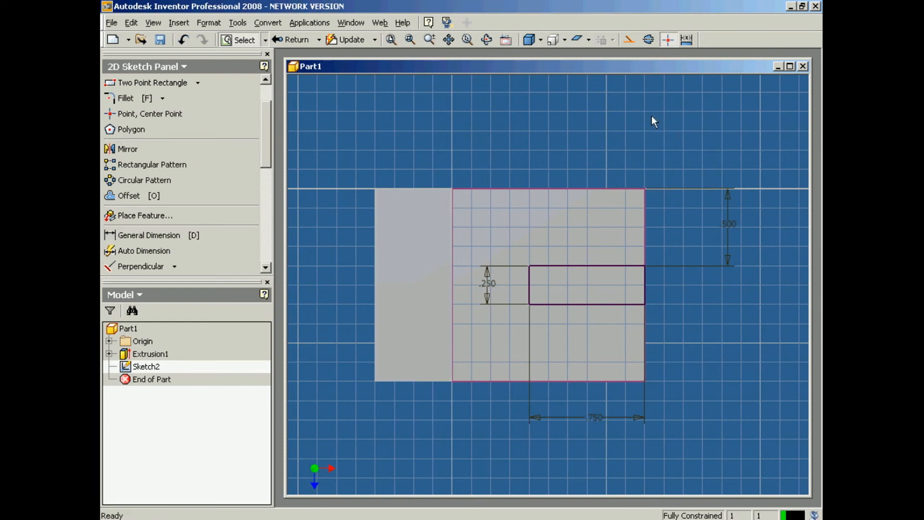
{"action": "right_click", "coordinate": [651, 115]}
{"action": "left_click", "coordinate": [688, 146]}
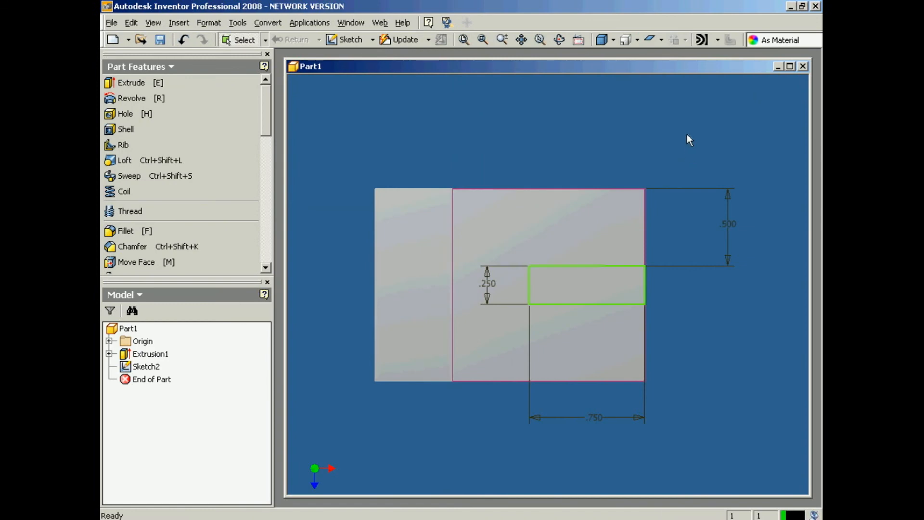
{"action": "key", "text": "F6"}
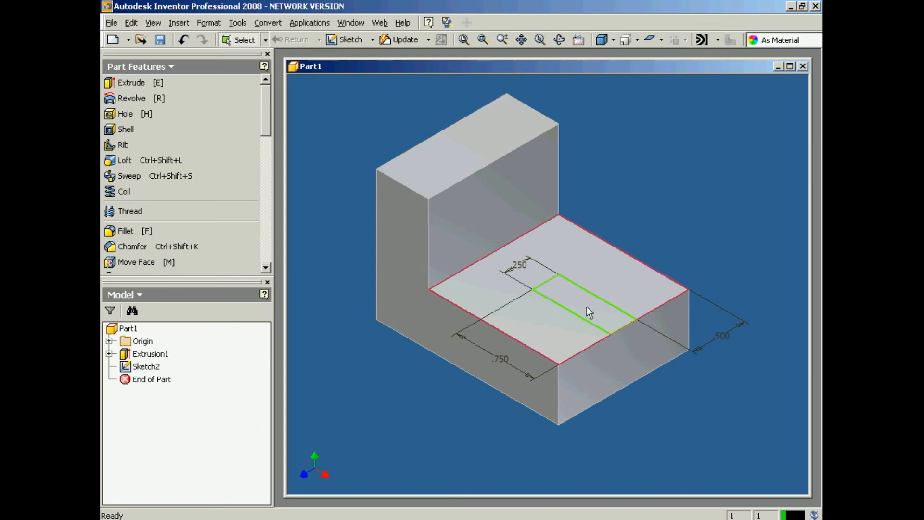
- Extrude the notch rectangle as a cut through the lower leg with the extents set to All
{"action": "left_click", "coordinate": [131, 82]}
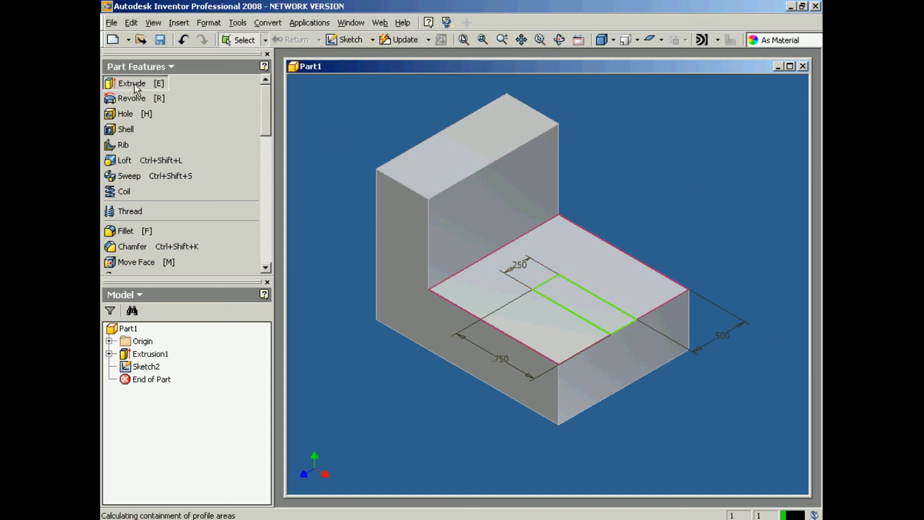
{"action": "left_click_drag", "start_coordinate": [657, 66], "coordinate": [233, 48]}
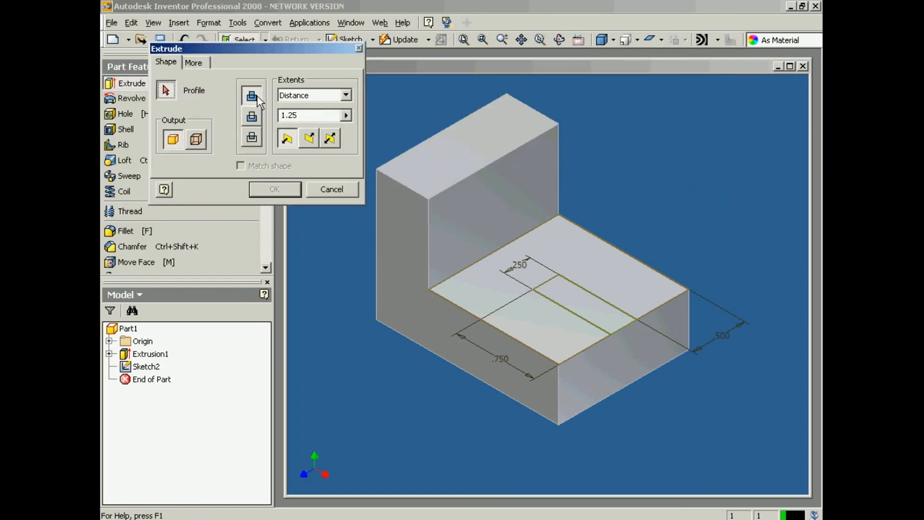
{"action": "left_click", "coordinate": [255, 118]}
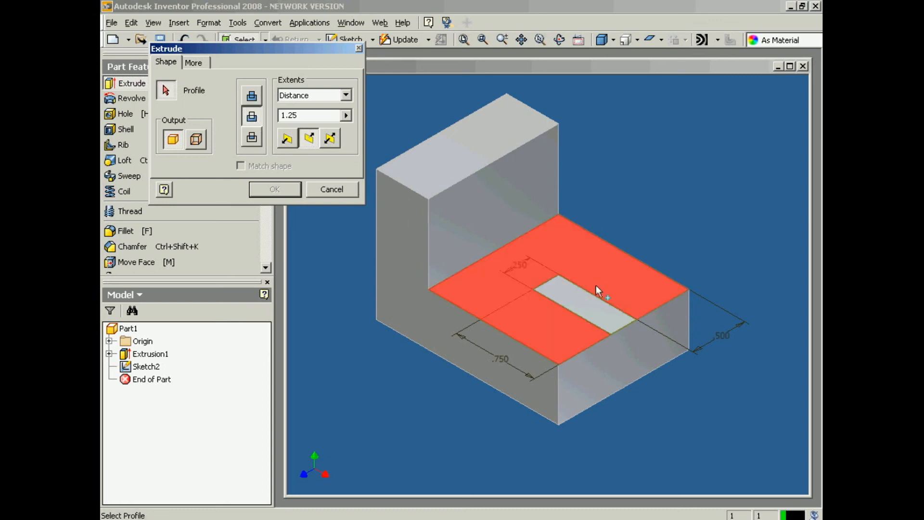
{"action": "left_click", "coordinate": [586, 297]}
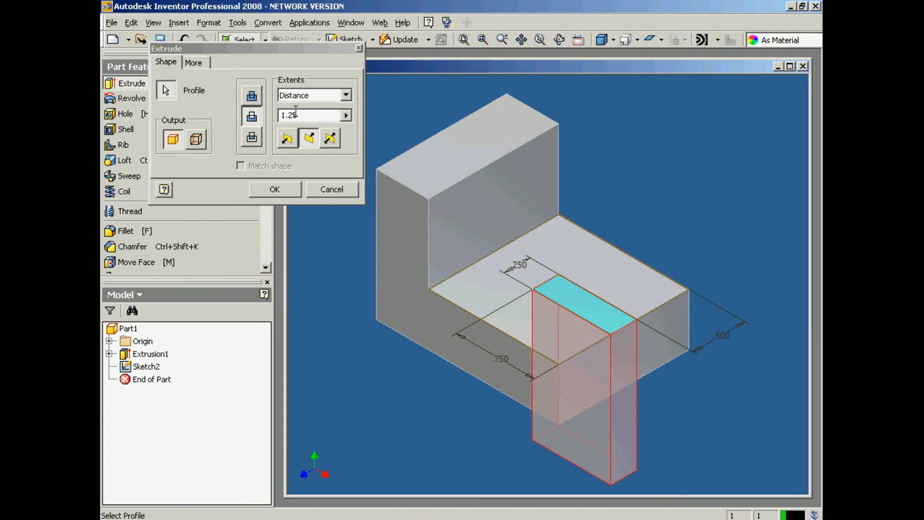
{"action": "left_click", "coordinate": [346, 95]}
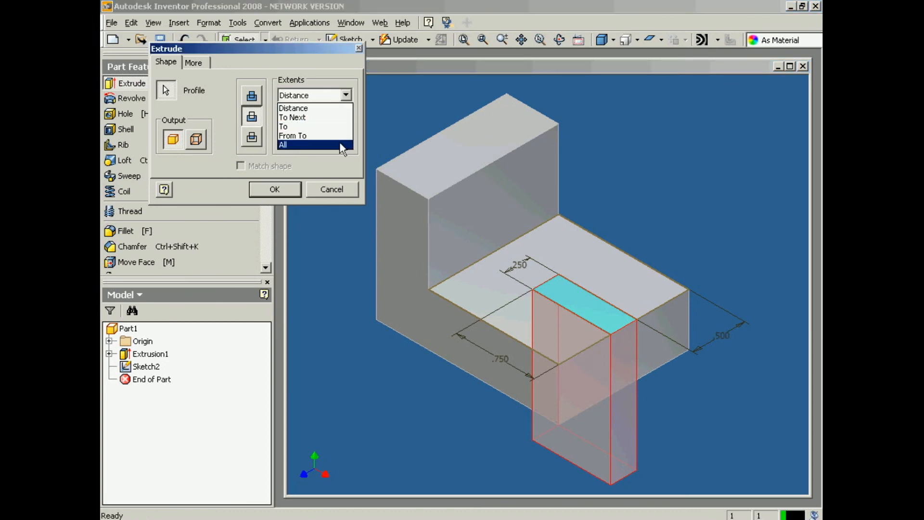
{"action": "left_click", "coordinate": [339, 144]}
{"action": "left_click", "coordinate": [274, 189]}
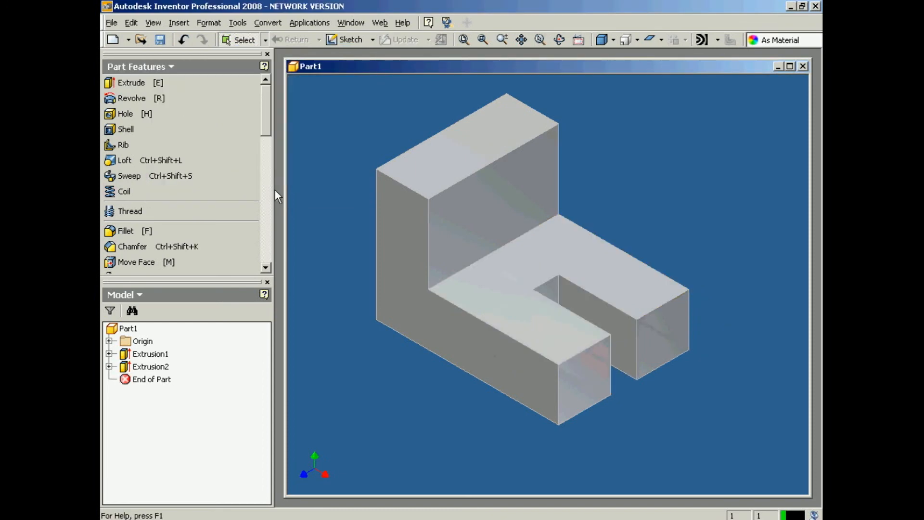
- Examine the remaining cutout of figure 1 in the reference image and zoom out to the whole practice sheet with its grid spacing
{"action": "key", "text": "alt+Tab"}
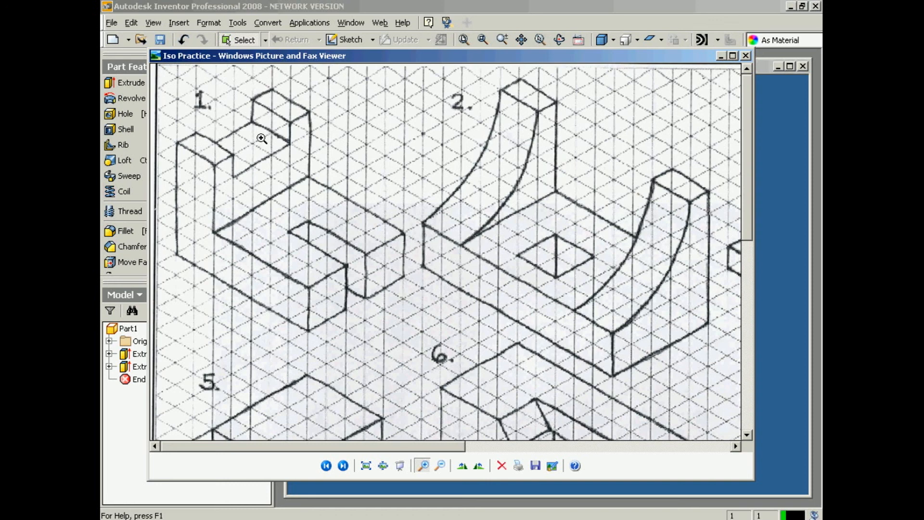
{"action": "right_click", "coordinate": [610, 318]}
{"action": "left_click", "coordinate": [534, 401]}
{"action": "left_click", "coordinate": [534, 402]}
{"action": "right_click", "coordinate": [535, 402]}
{"action": "right_click", "coordinate": [535, 402]}
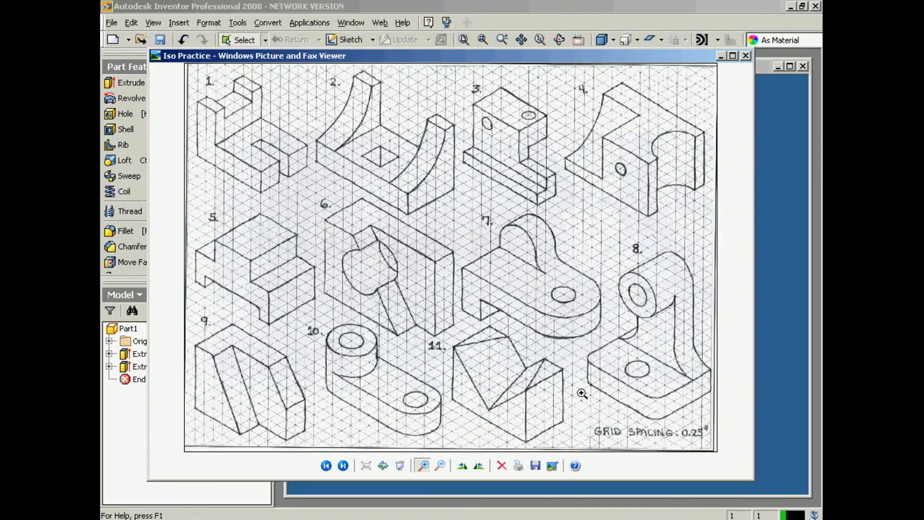